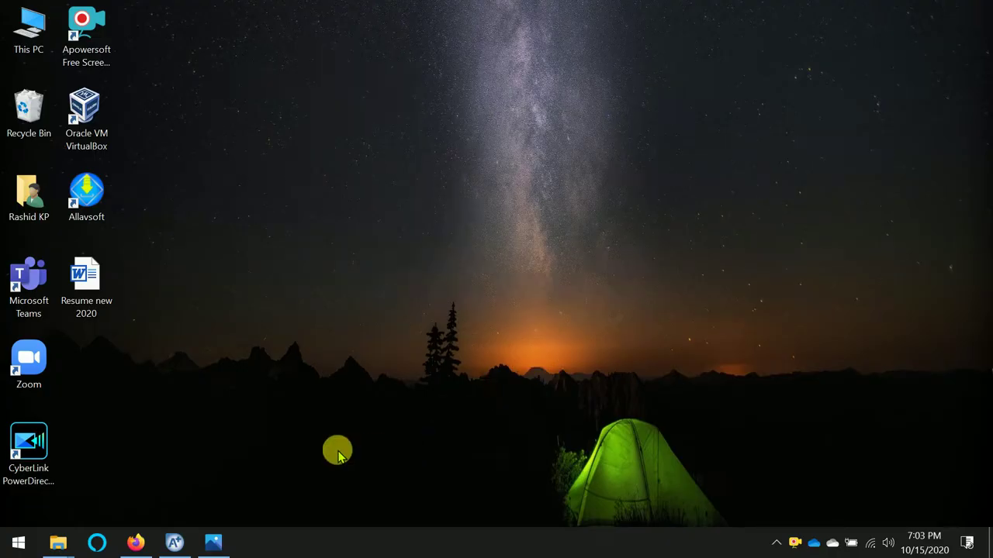
Open the DECANTER block's input form from the flowsheet
click(173, 543)
click(590, 275)
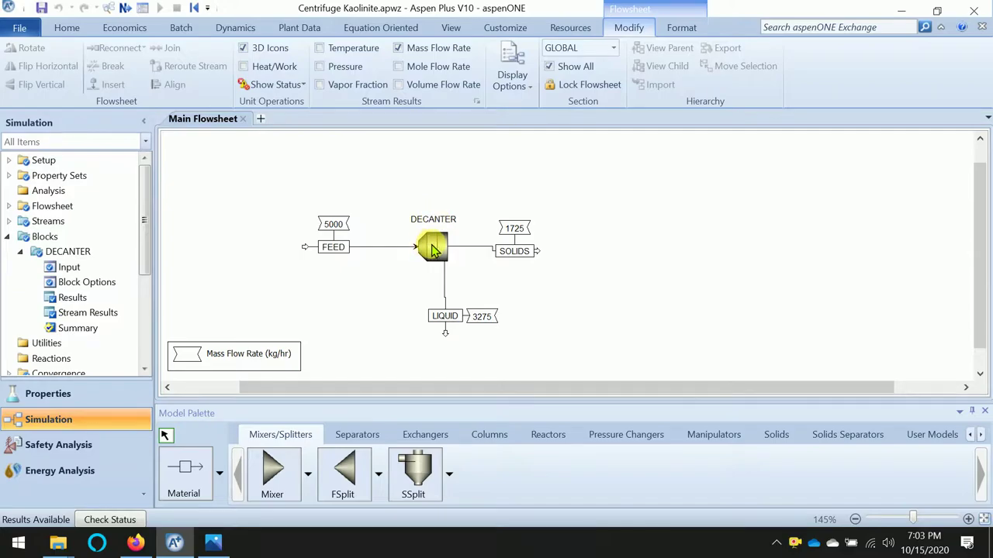
click(433, 248)
double_click(433, 248)
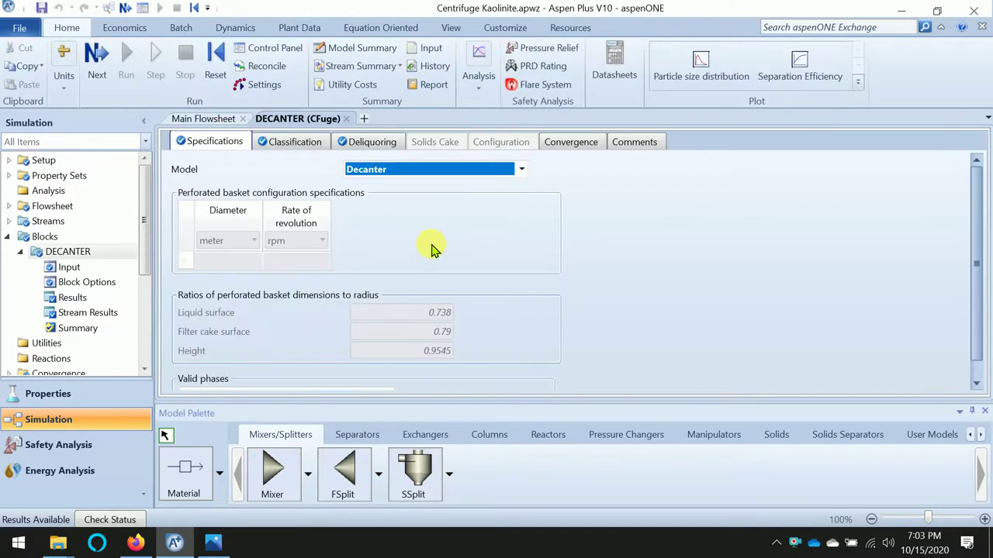
Choose the Stokes classification model and view the Configuration parameters
click(294, 148)
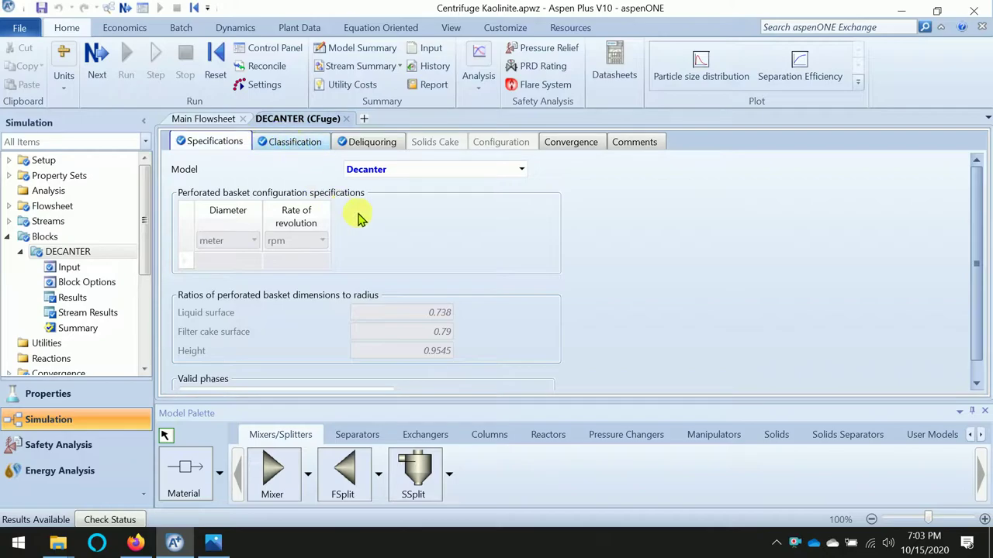
click(543, 172)
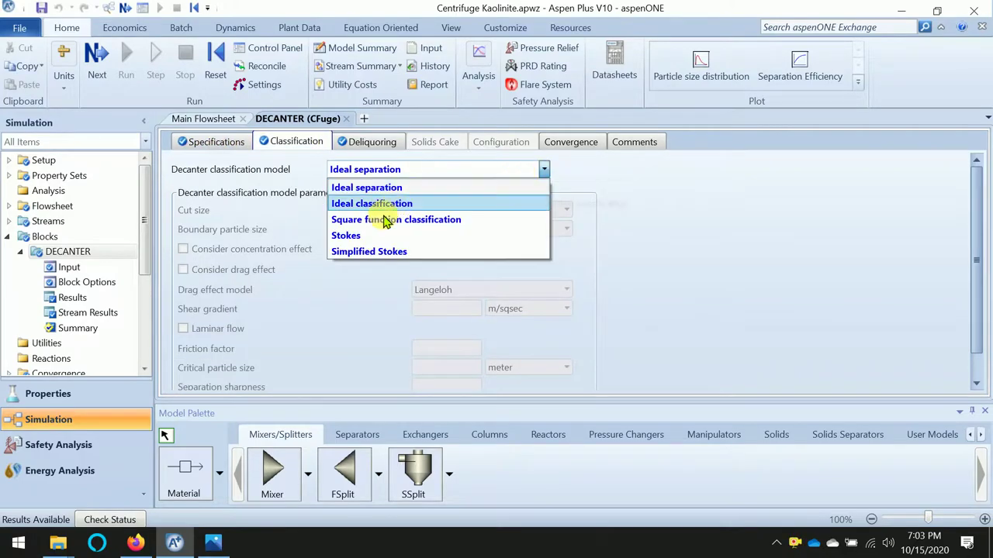
click(369, 237)
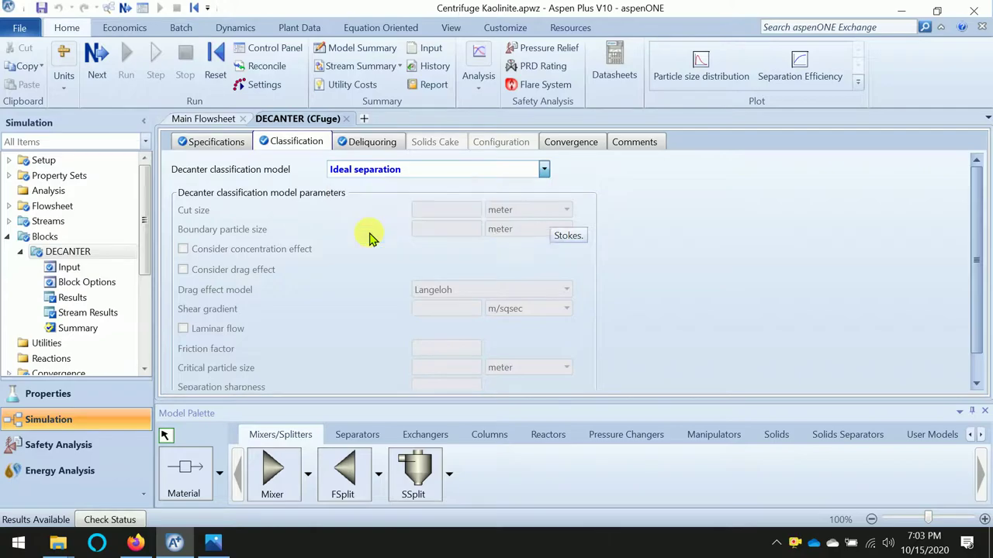
click(522, 148)
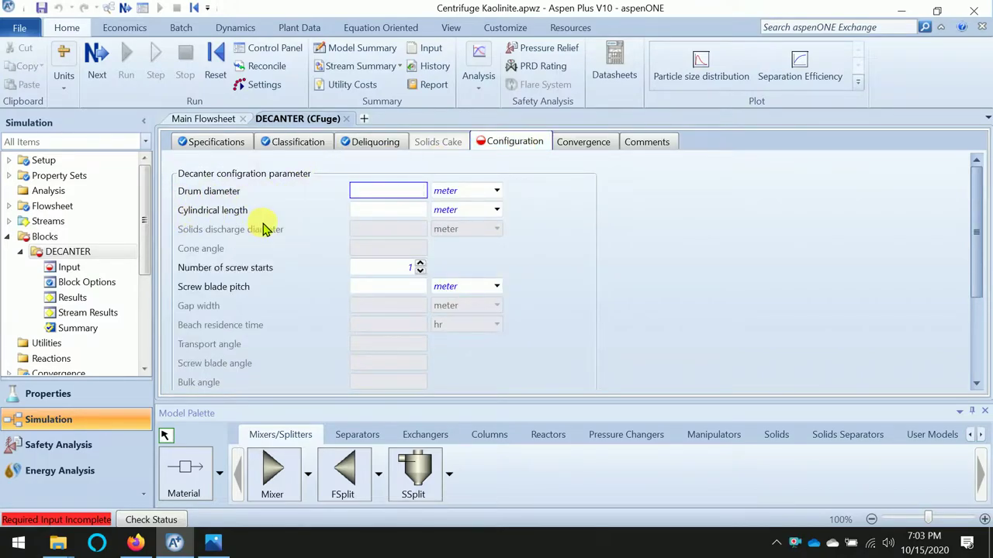
Look up the decanter data in the Problem statement image, then minimize it
click(215, 543)
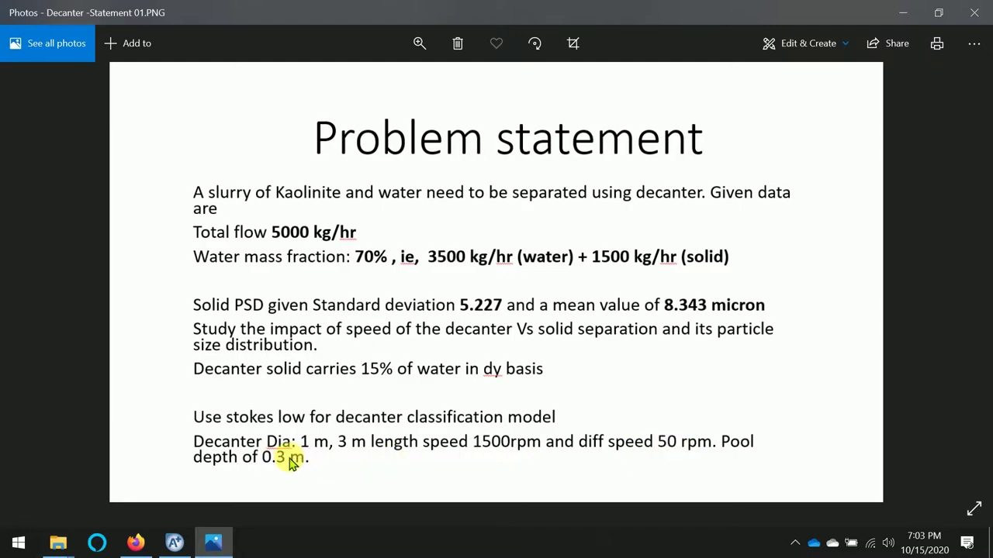
click(903, 12)
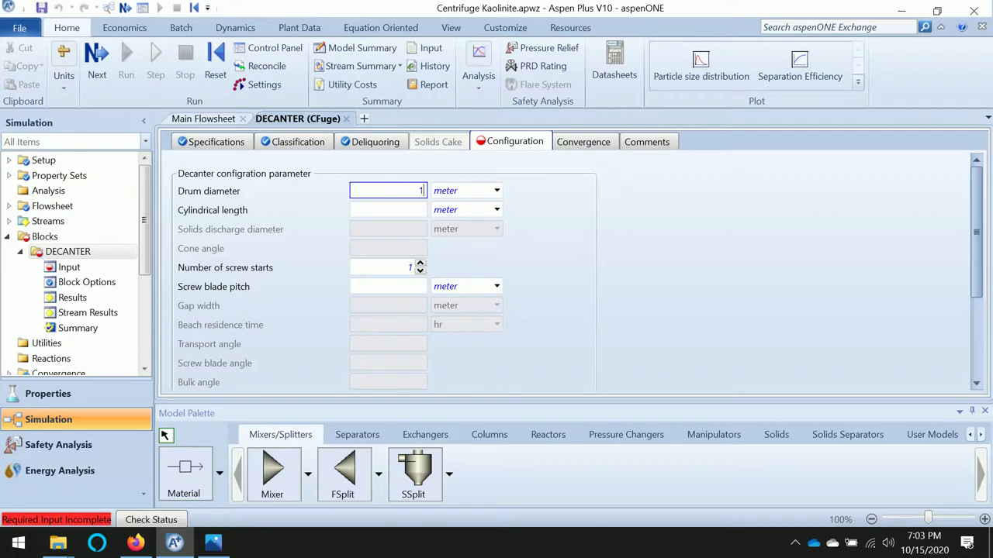
Enter drum diameter 1 m, cylindrical length 3 m and screw blade pitch 0.1 m
text(1)
click(418, 212)
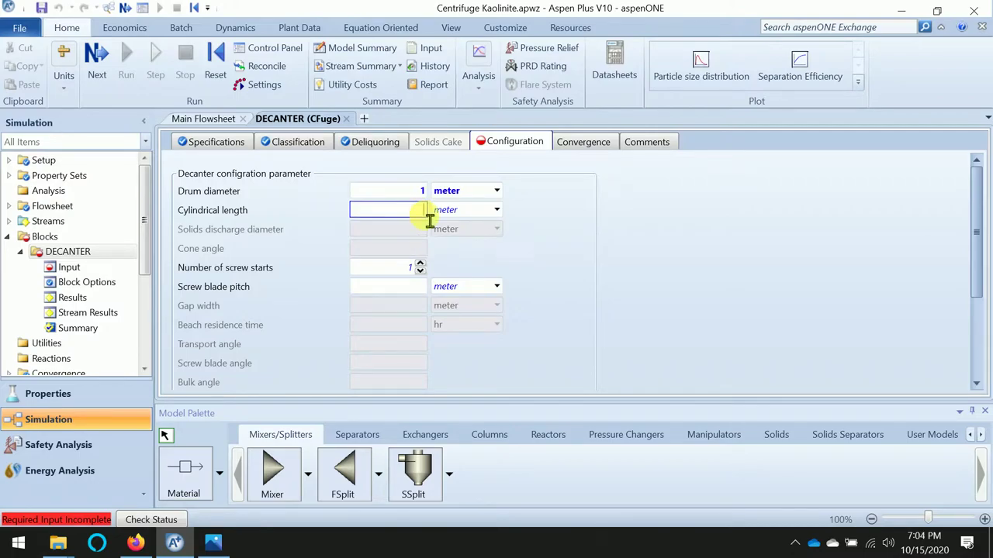
text(3)
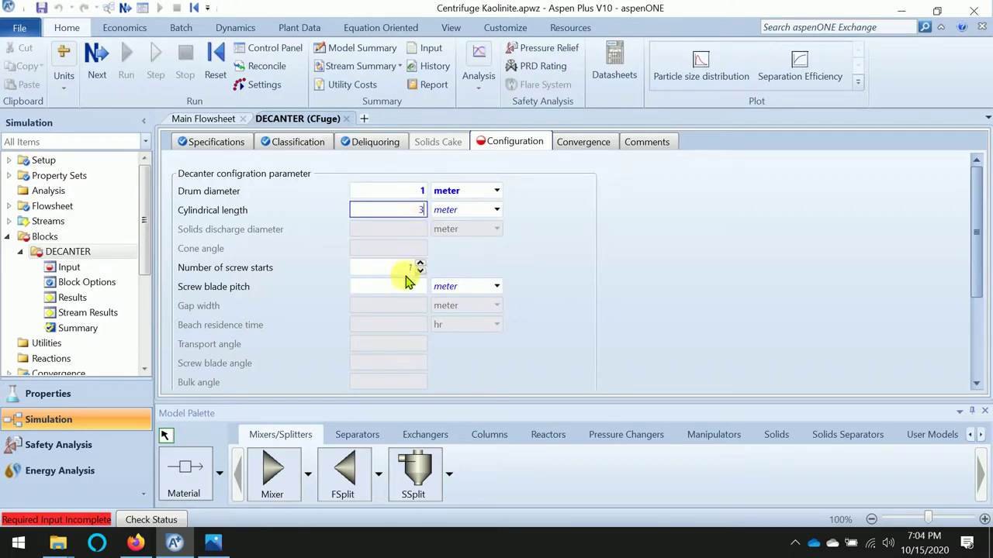
click(419, 288)
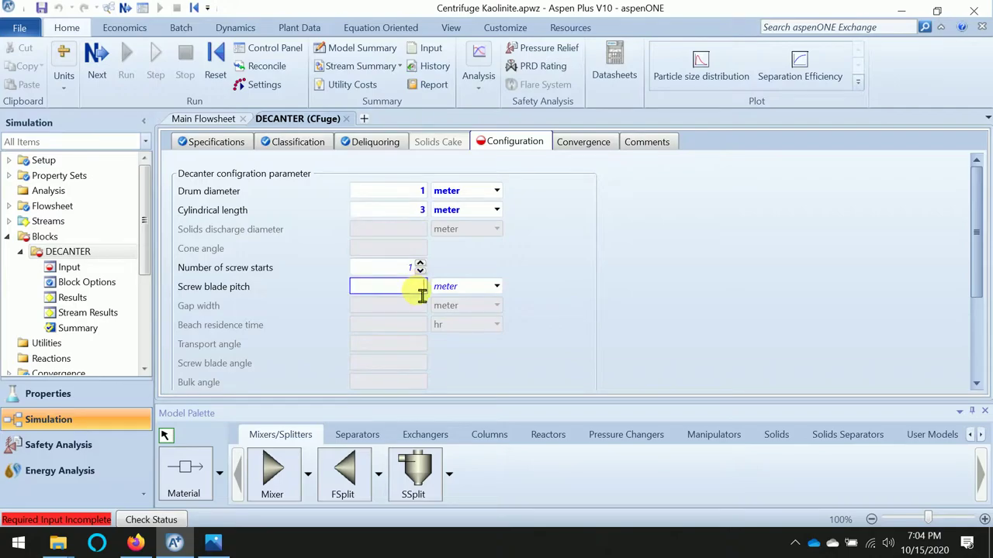
text(0.1)
key(Return)
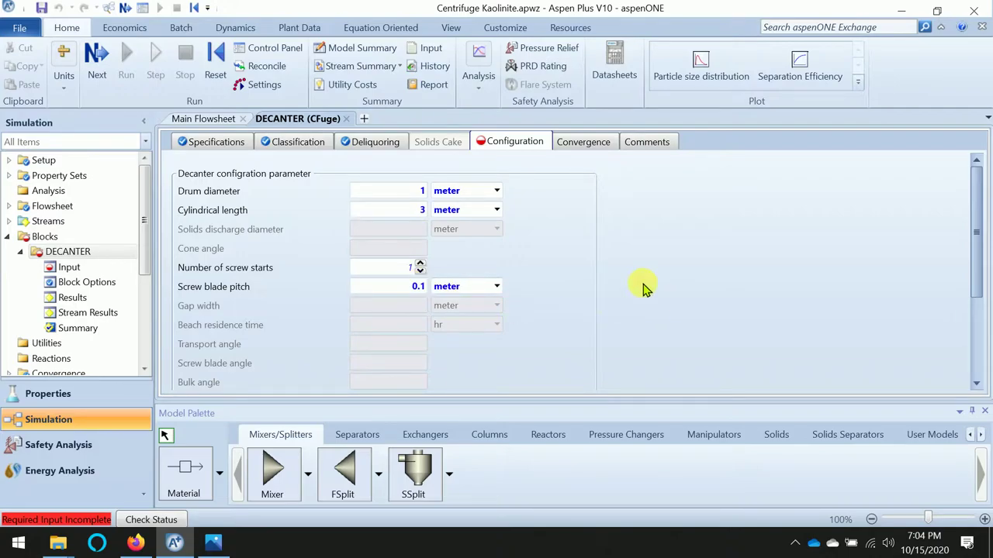
Set rotary speeds 1500 and 50 rpm and pond depth 0.3 m, then run the simulation
scroll(642, 288, down, 5)
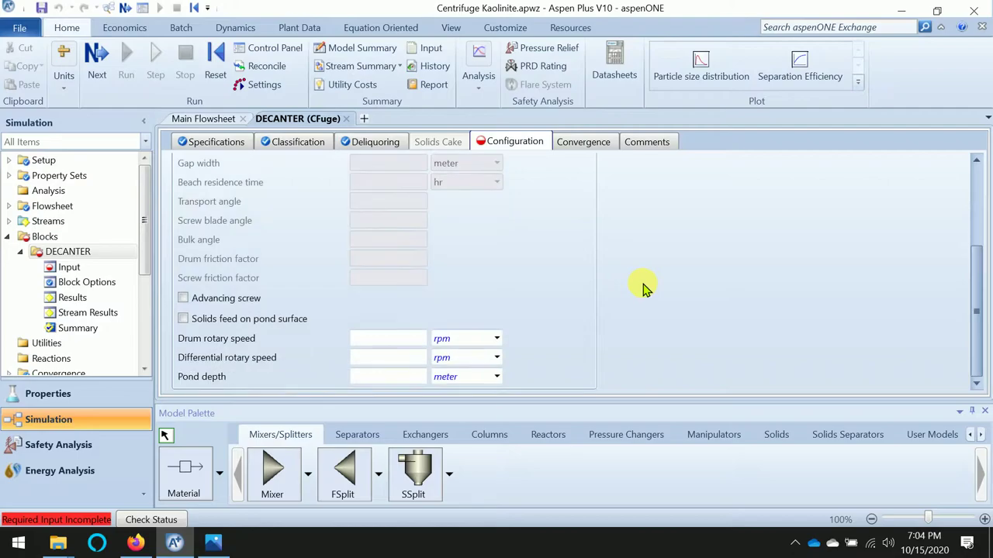
click(422, 339)
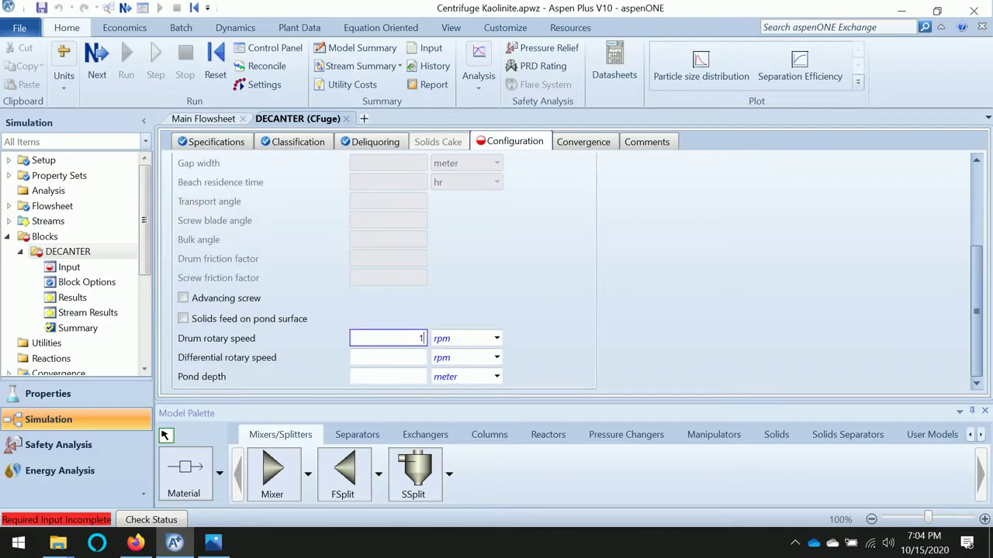
text(1500)
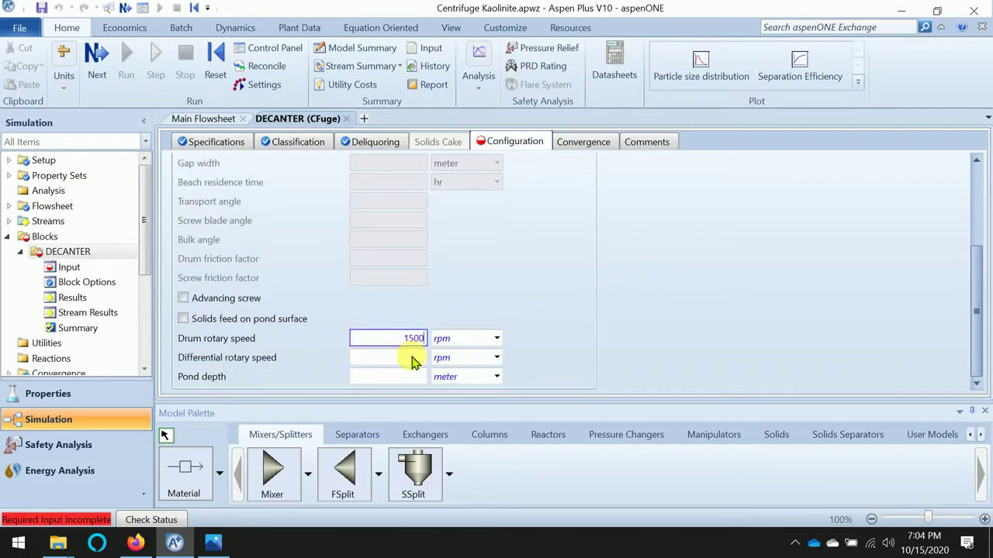
click(423, 362)
text(50)
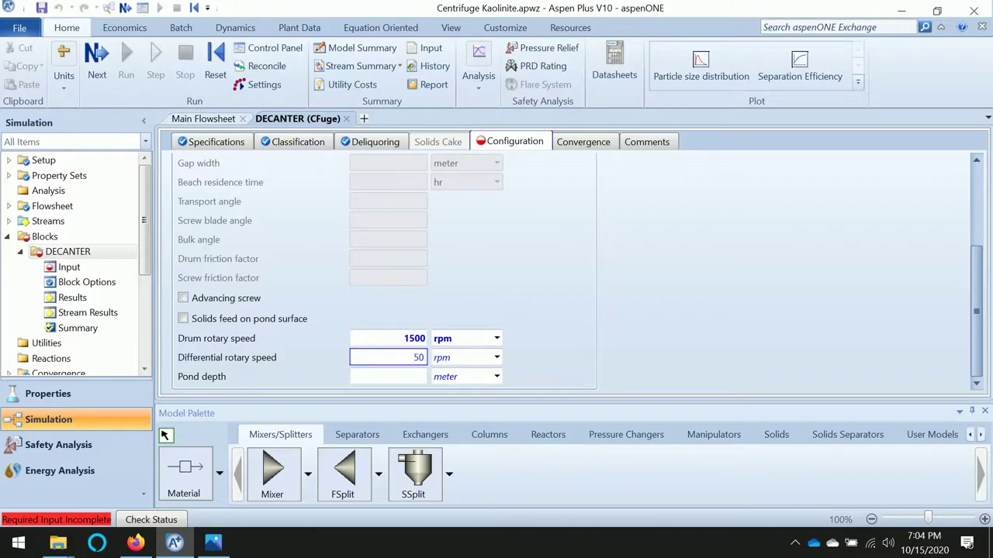
click(590, 297)
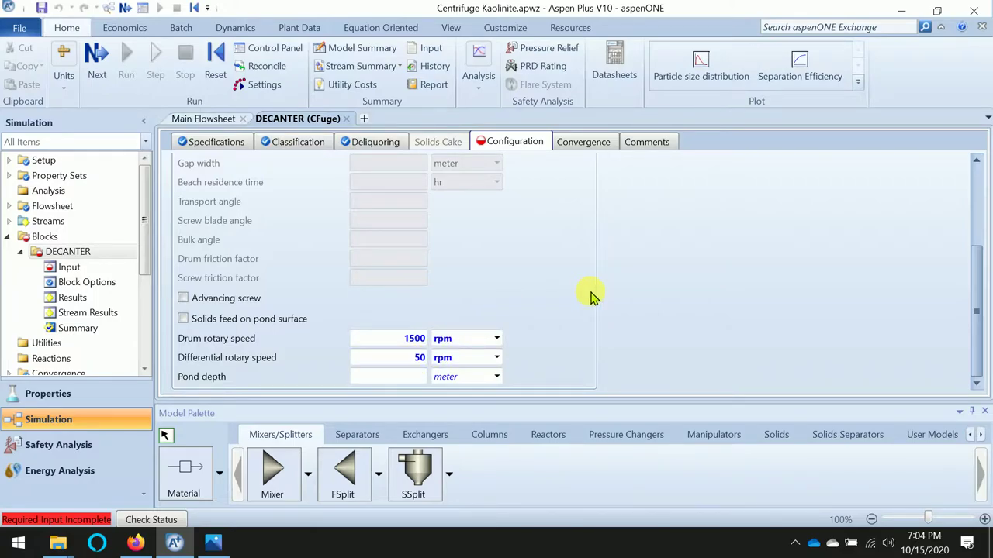
click(428, 380)
text(0.5)
key(Return)
click(670, 237)
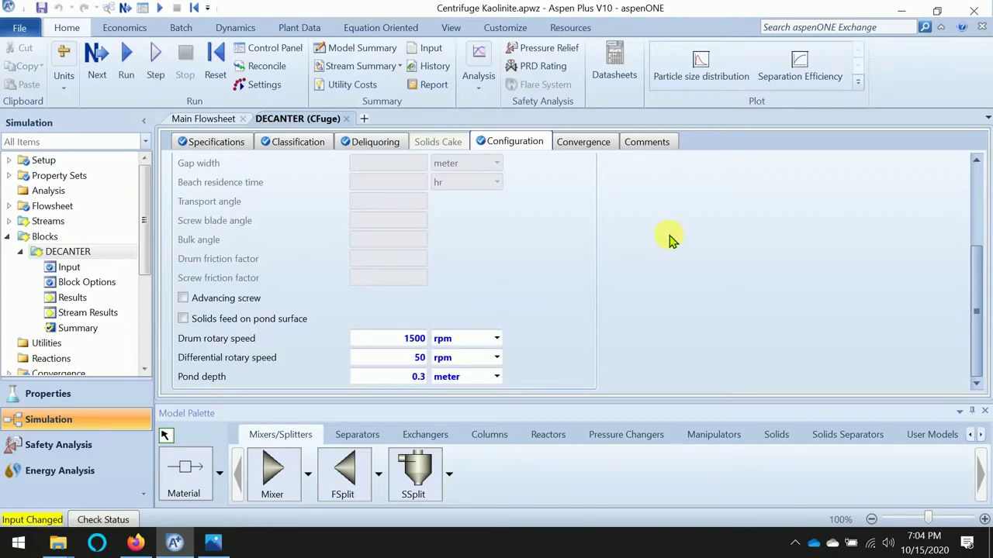
click(99, 64)
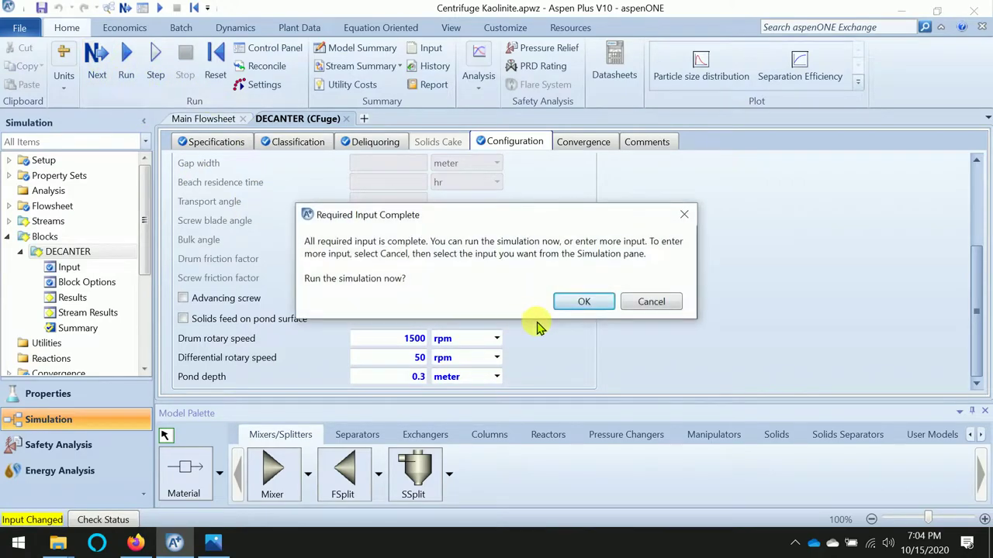
click(588, 303)
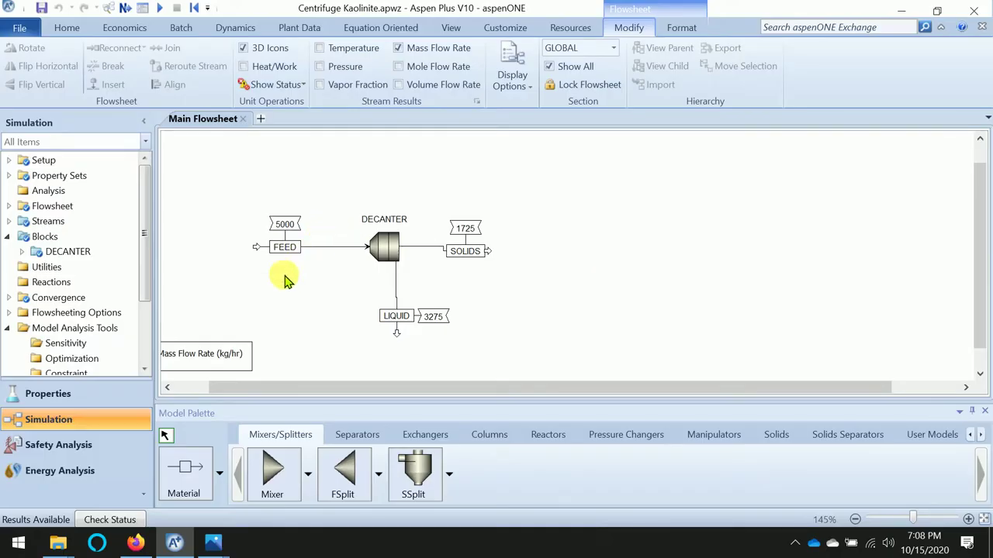
Switch to the Properties component list showing kaolinite SOLIDS and WATER
click(55, 403)
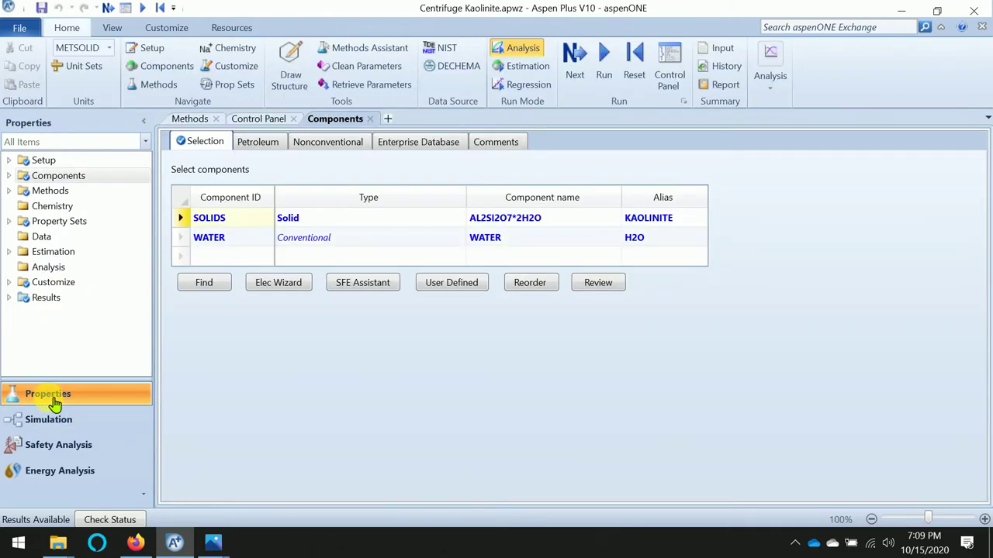
Add AIR as a new component ID and rerun the calculations
click(231, 257)
click(235, 264)
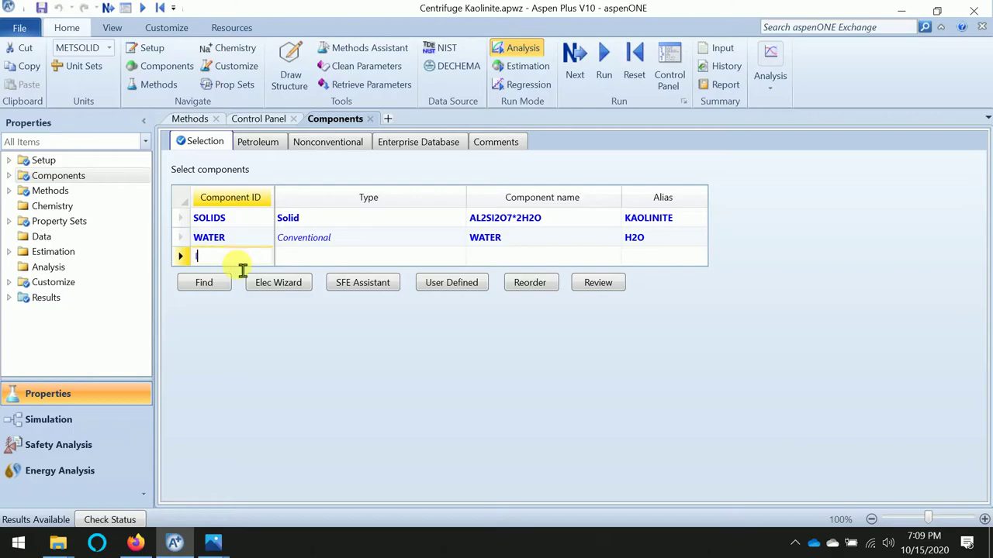
text(AIR)
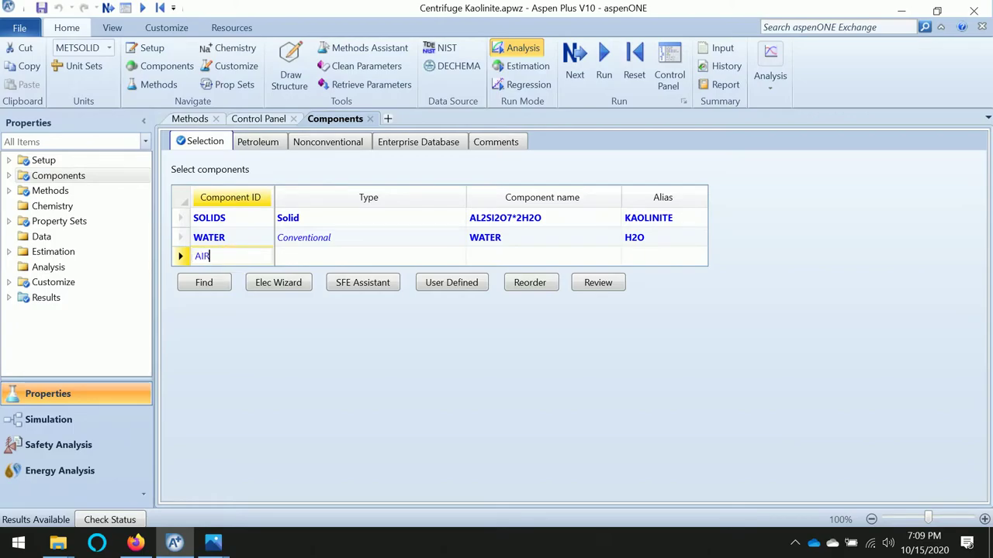
key(Return)
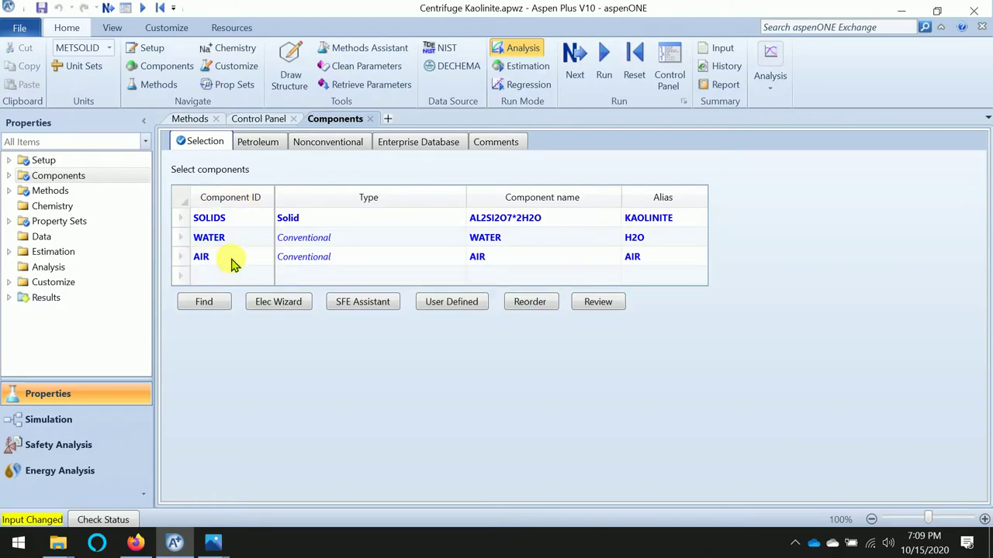
click(573, 56)
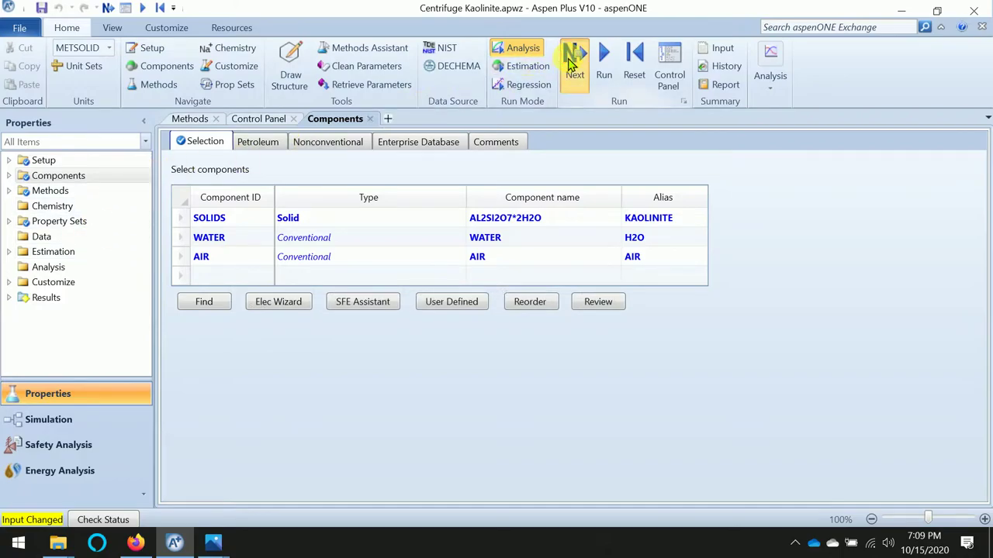
click(458, 314)
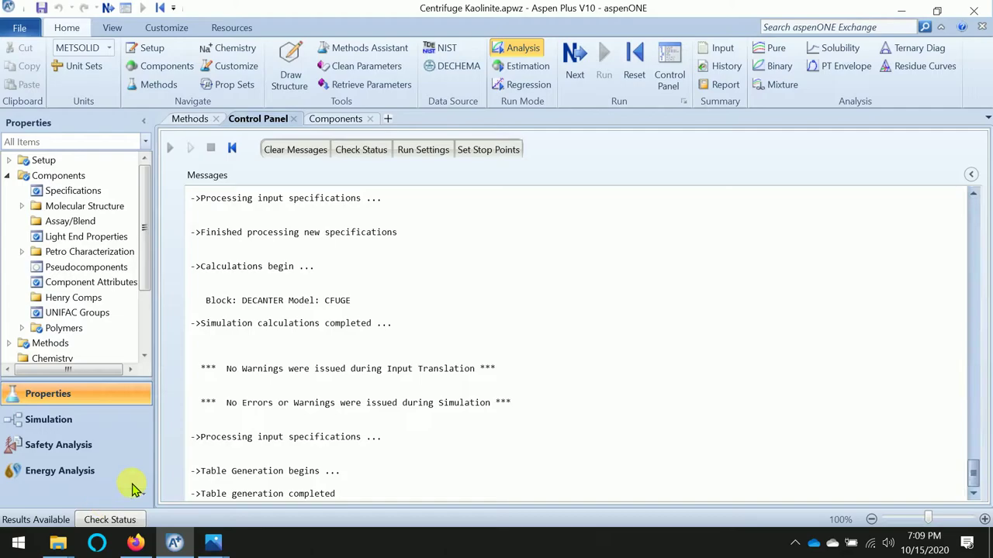
Place a fluidized-bed block B1 to the right of the decanter
click(76, 428)
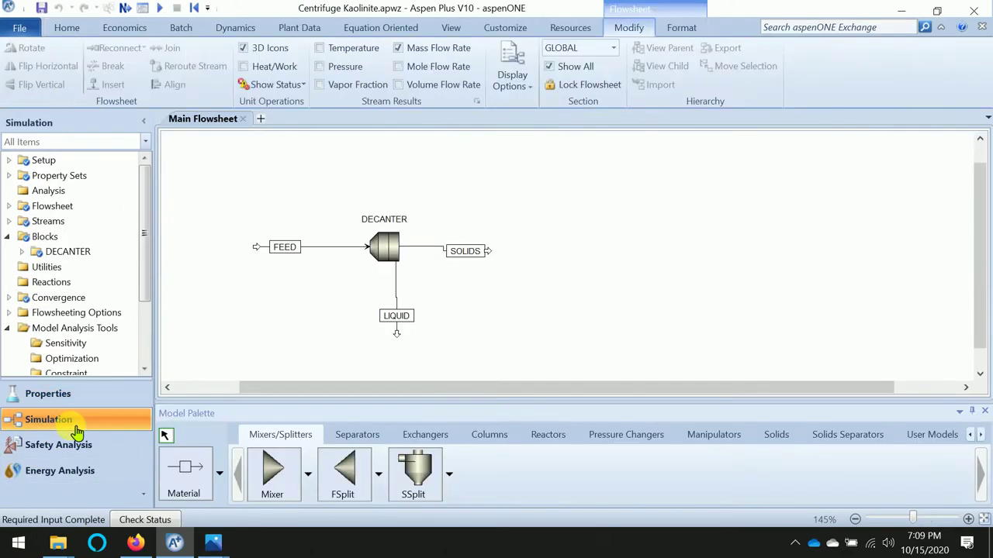
click(776, 435)
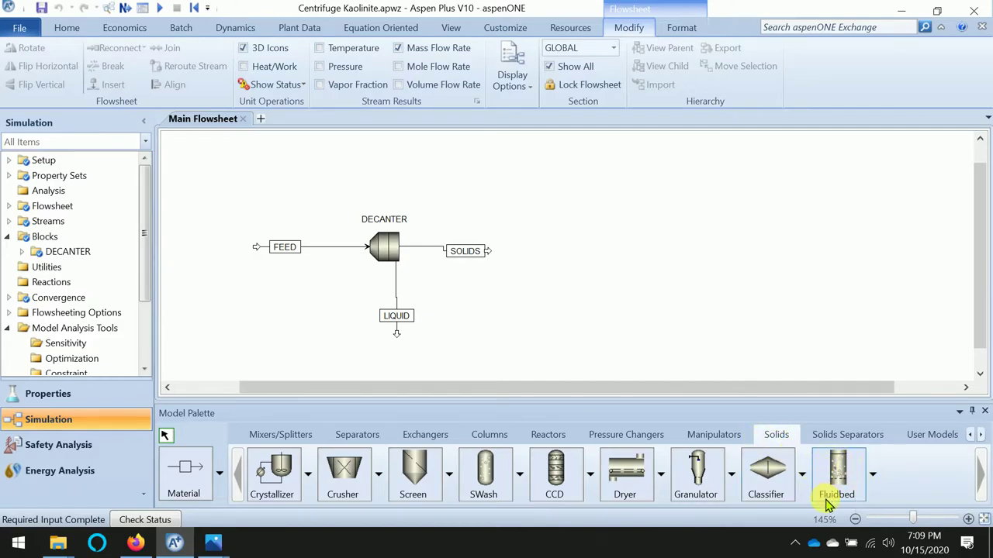
click(839, 474)
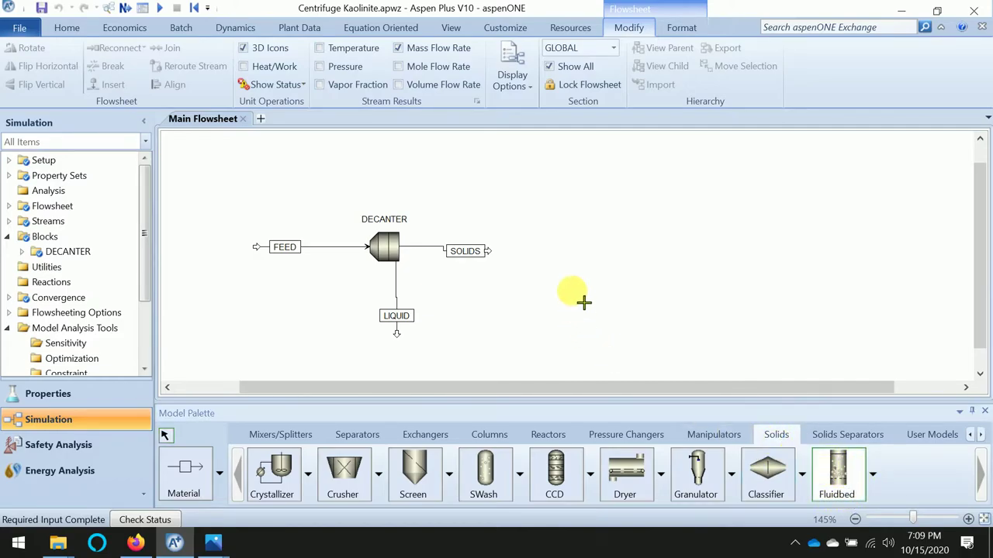
click(650, 267)
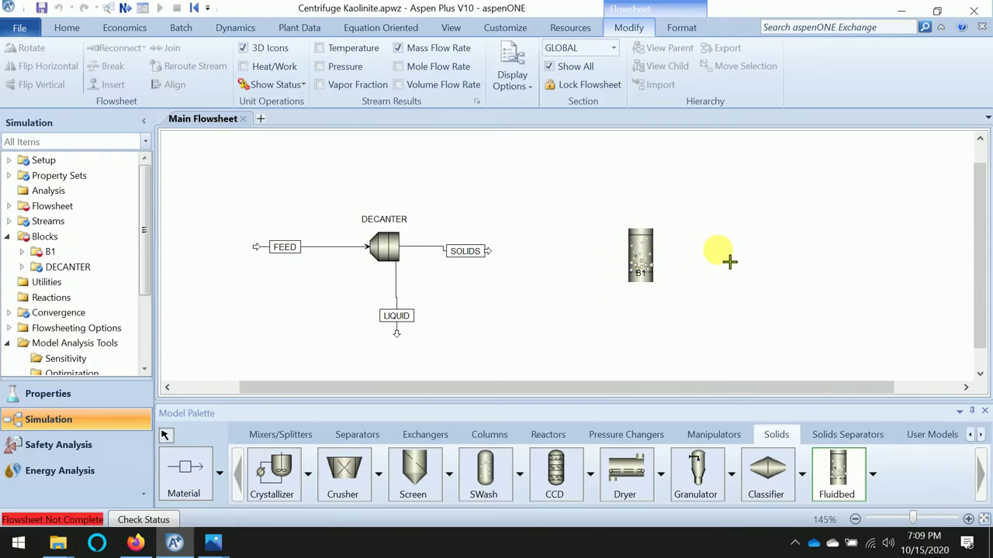
right_click(644, 326)
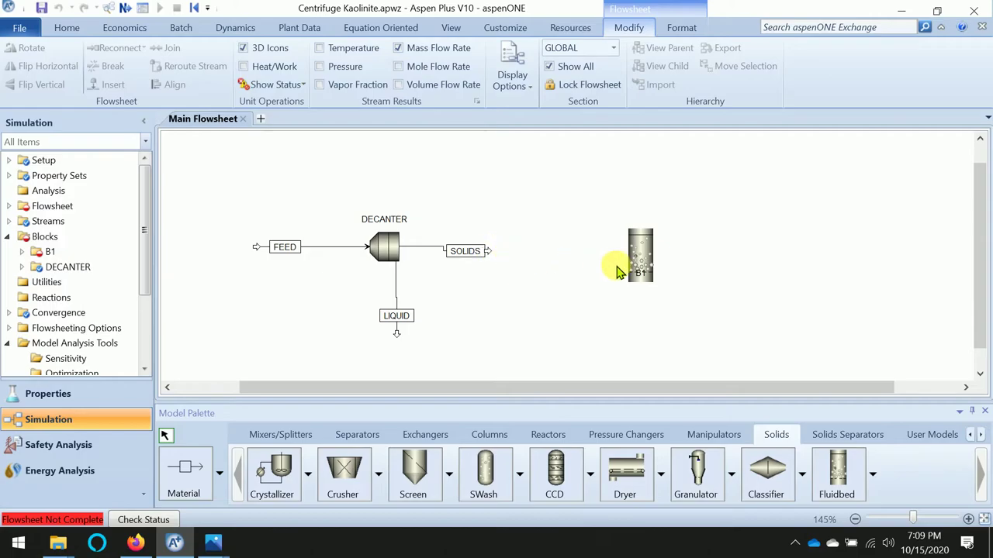
Reconnect the decanter's SOLIDS stream into B1's inlet
click(193, 472)
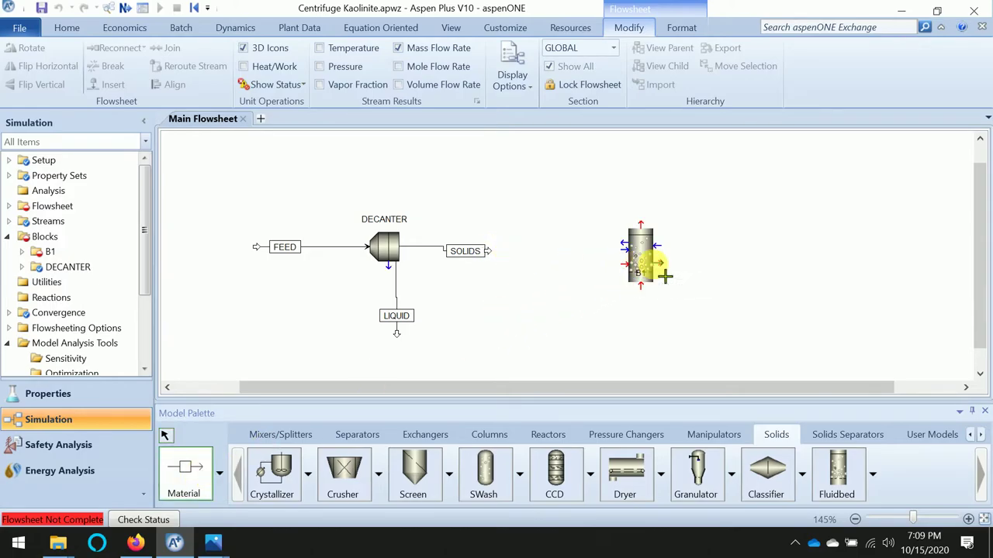
right_click(471, 331)
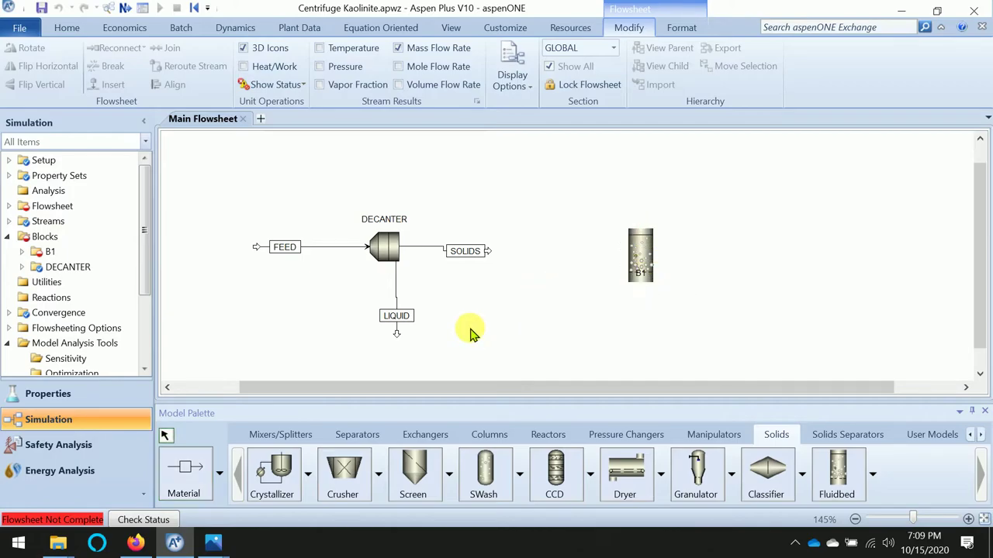
drag(491, 256, 628, 268)
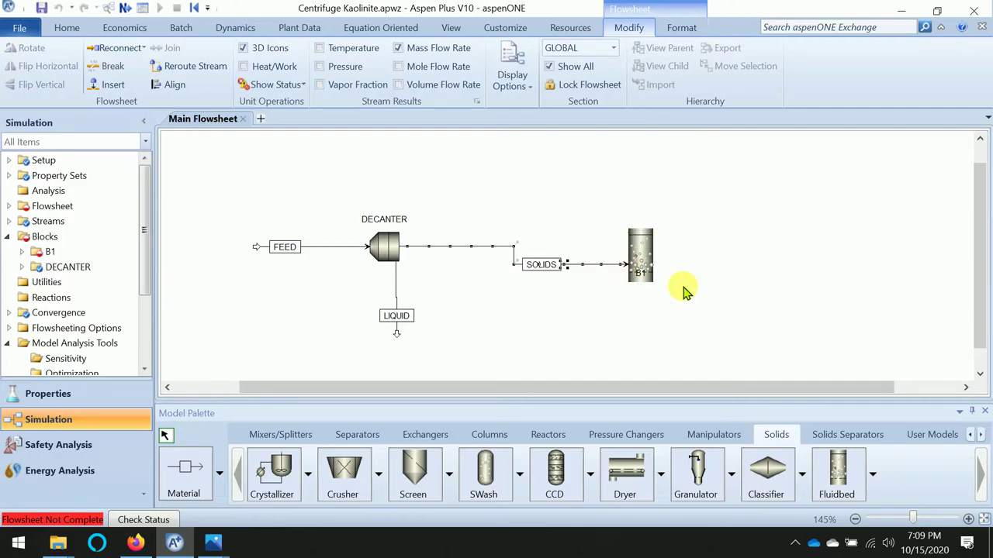
Draw streams S1, S2 and S3 from B1's side, top and bottom ports
click(206, 470)
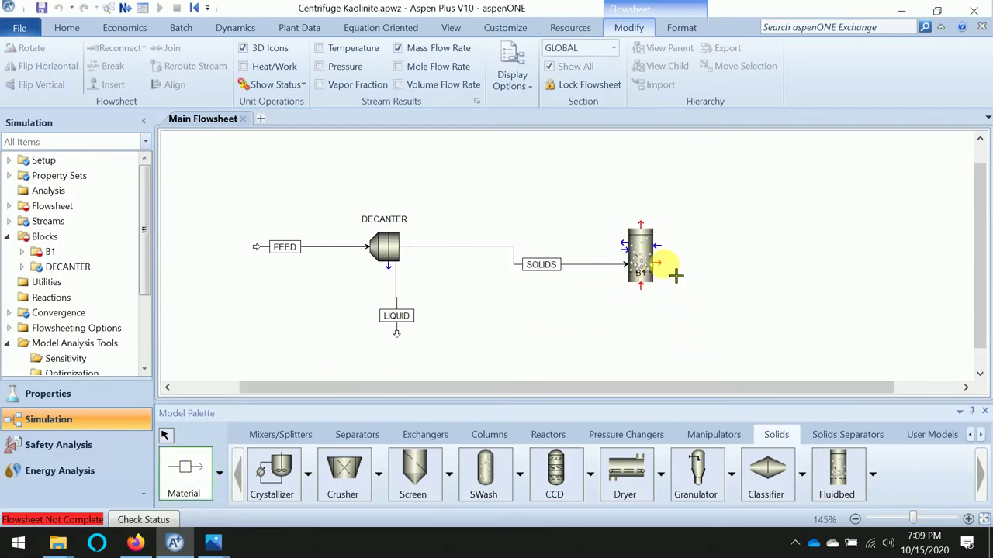
click(658, 262)
click(776, 264)
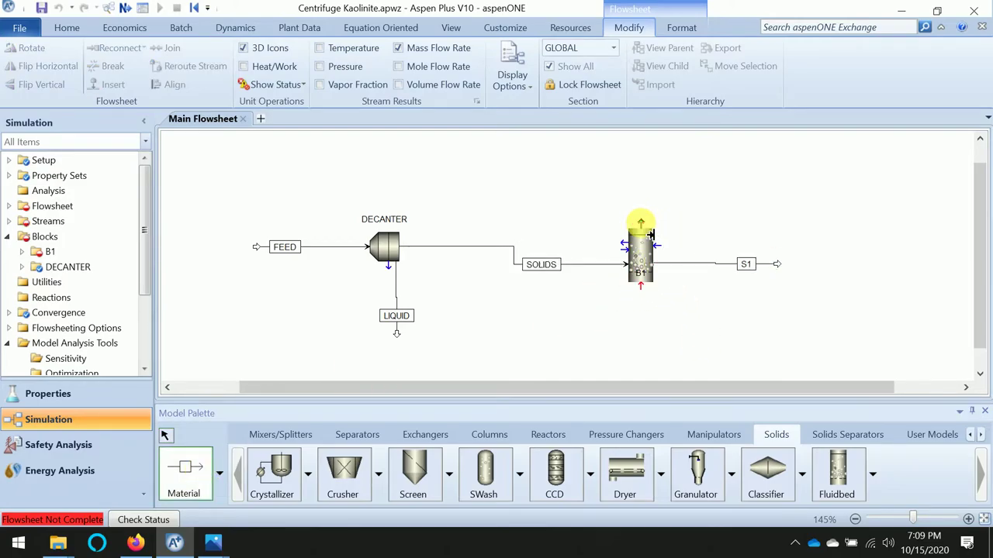
click(641, 225)
click(650, 185)
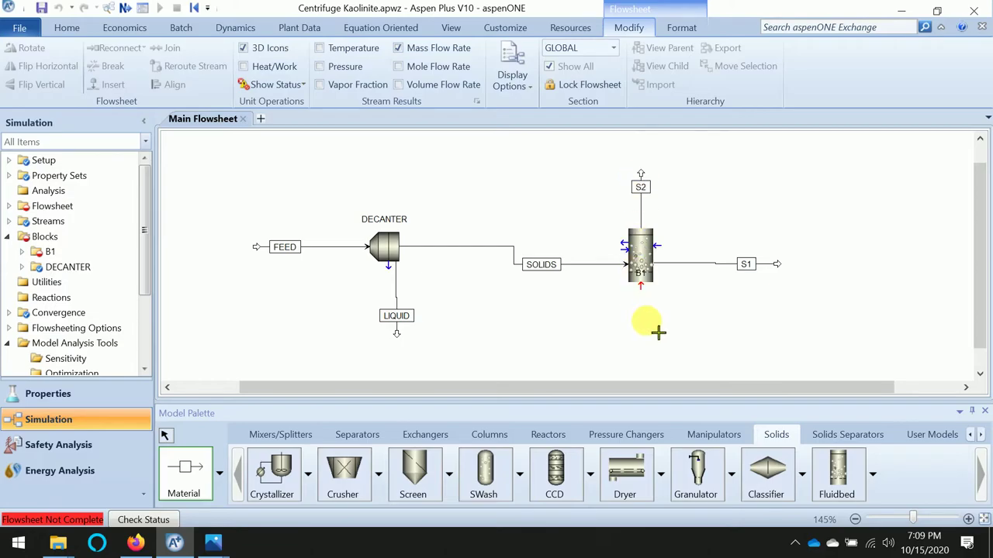
click(641, 285)
click(651, 366)
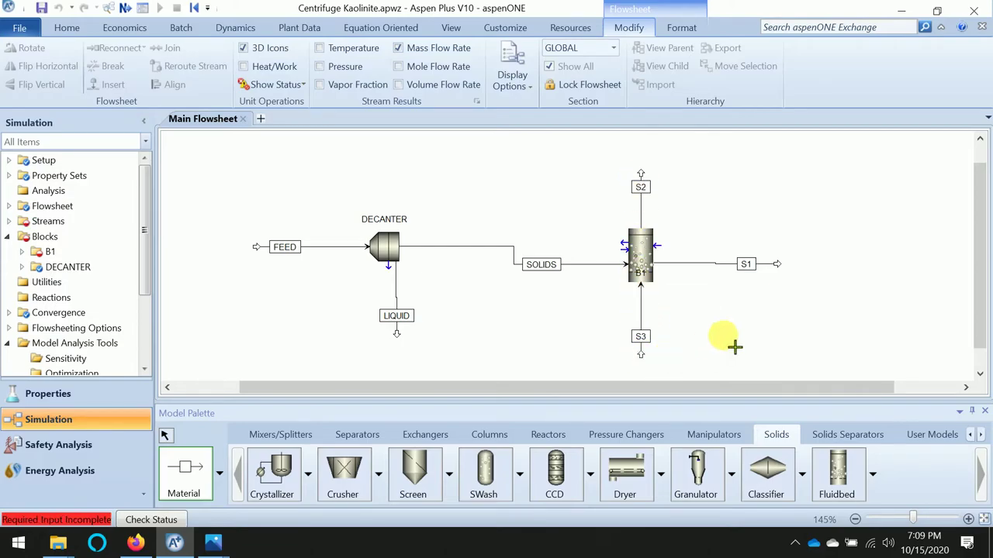
right_click(735, 344)
click(641, 337)
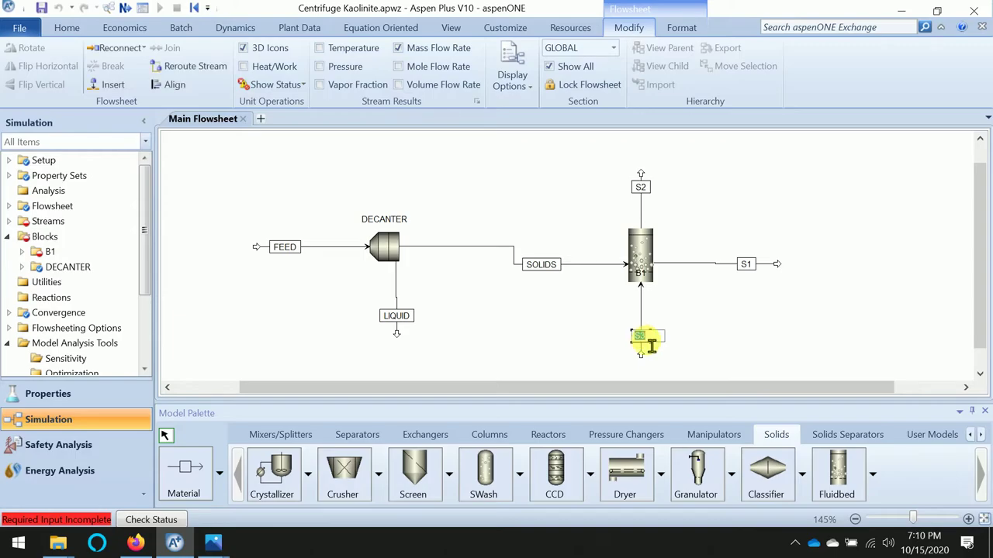
Rename streams S3, S2 and S1 to HOTAIR, AIROUT and DRYSOL
text(HOT)
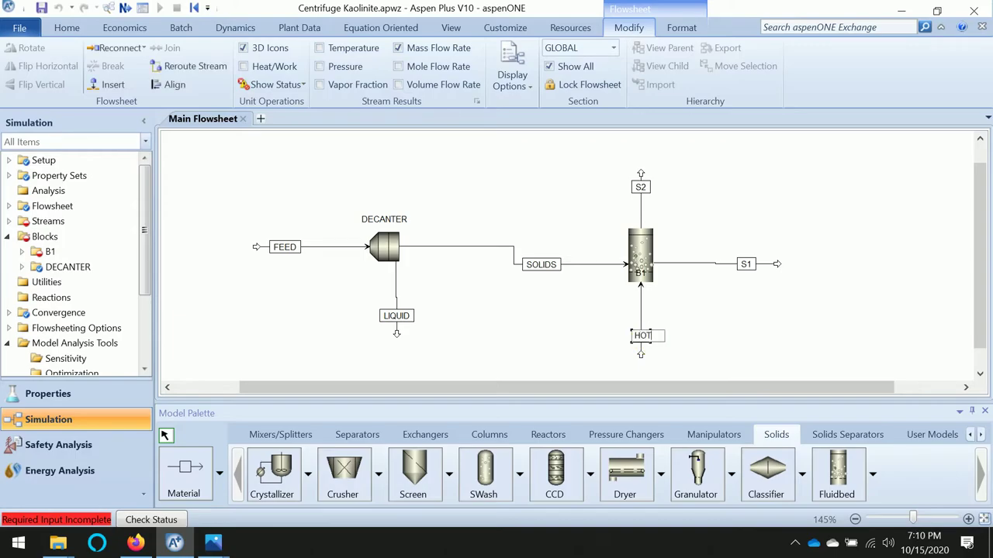
text(AIT)
key(Return)
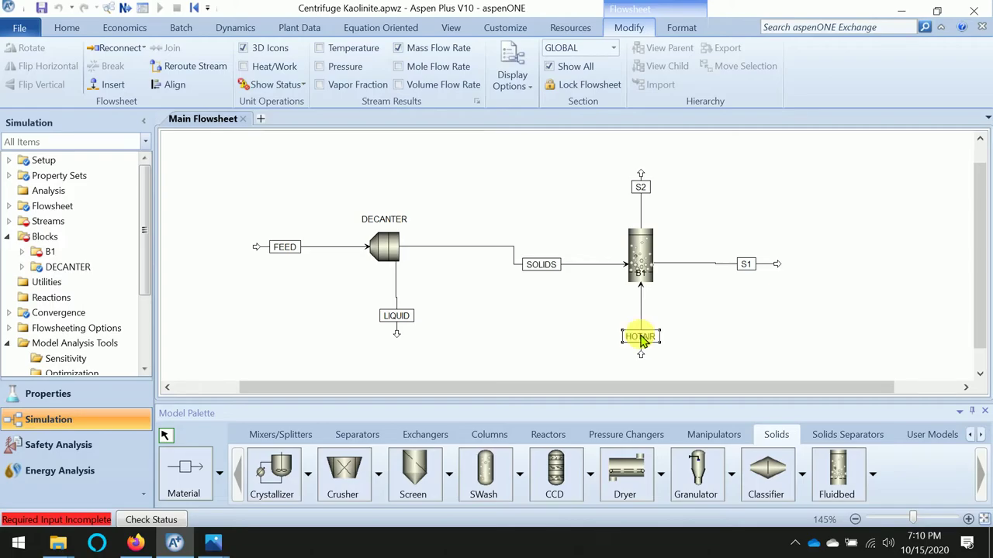
click(641, 191)
text(A)
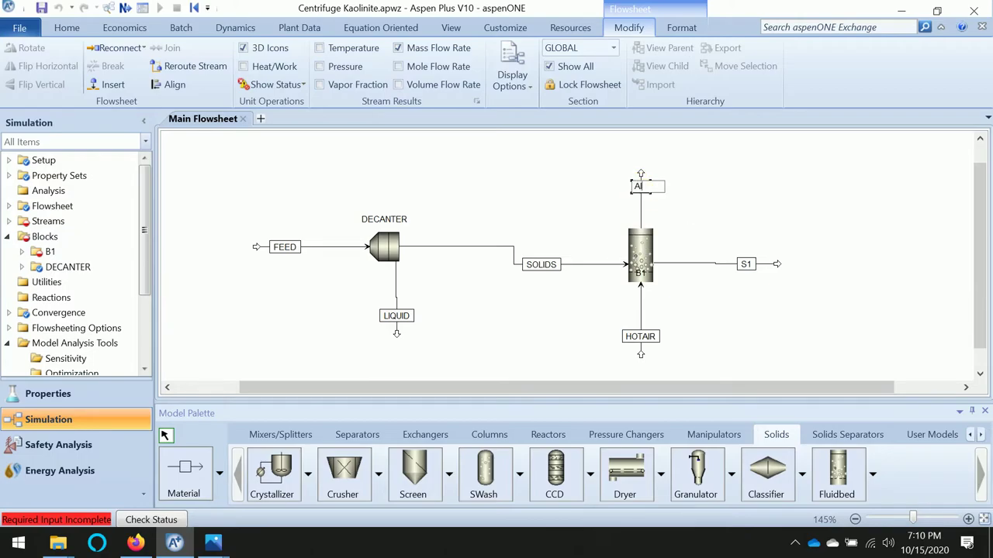
text(IROUT)
click(640, 188)
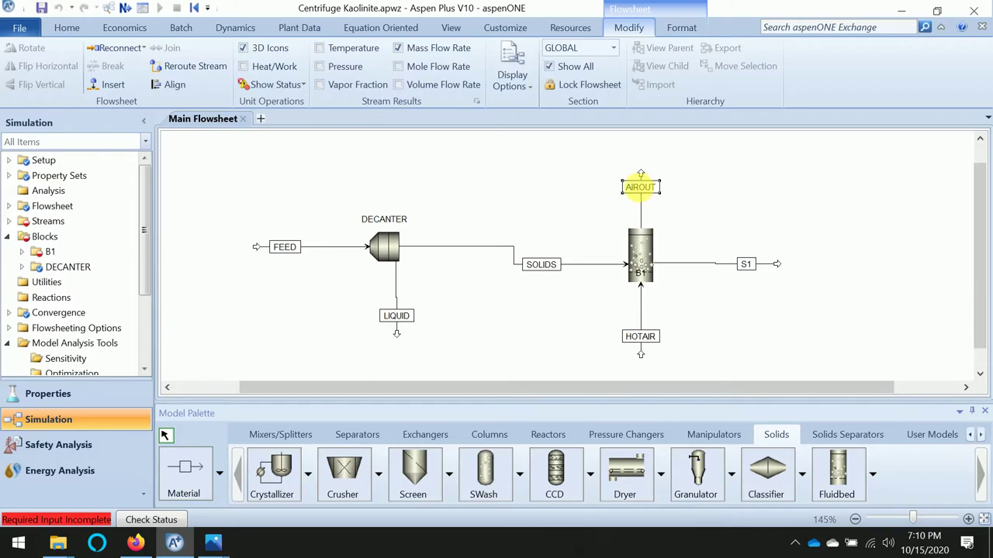
click(748, 266)
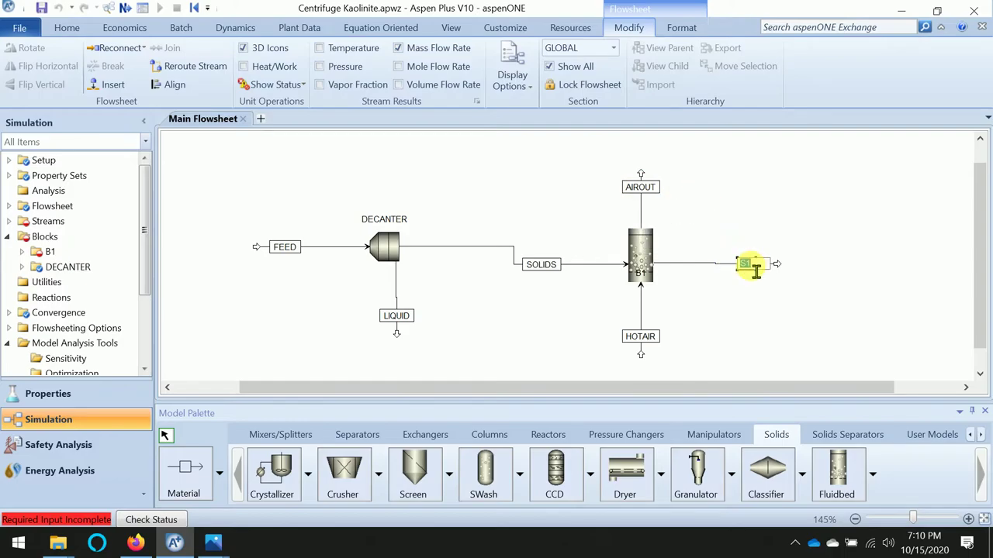
text(DRY)
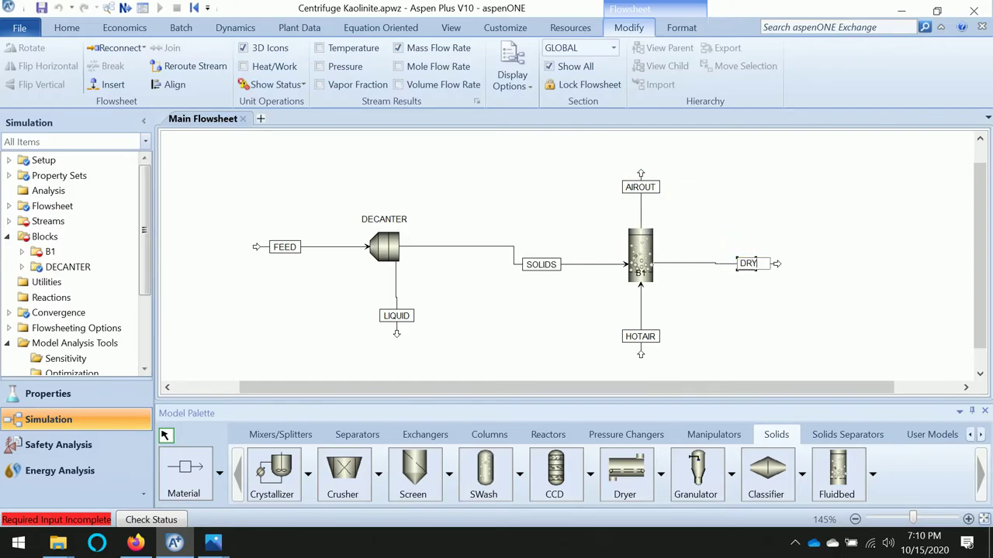
text(SOL)
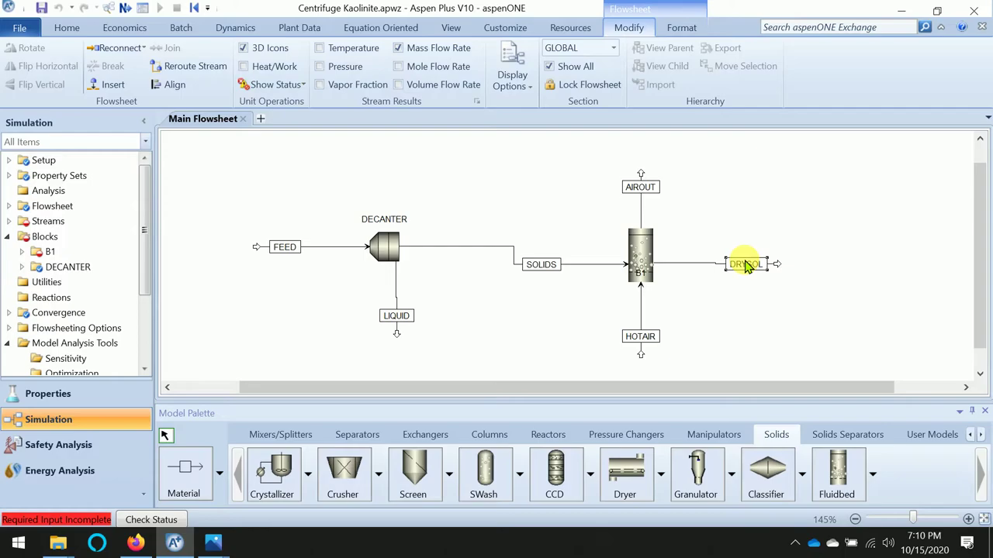
key(Return)
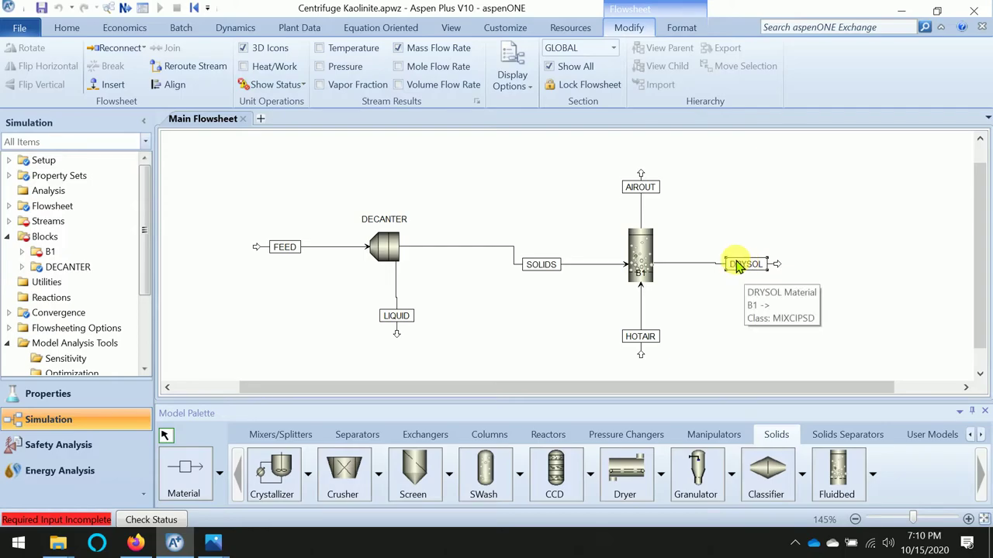
Open the HOTAIR stream input and check the FB Dryer Data slide
double_click(641, 309)
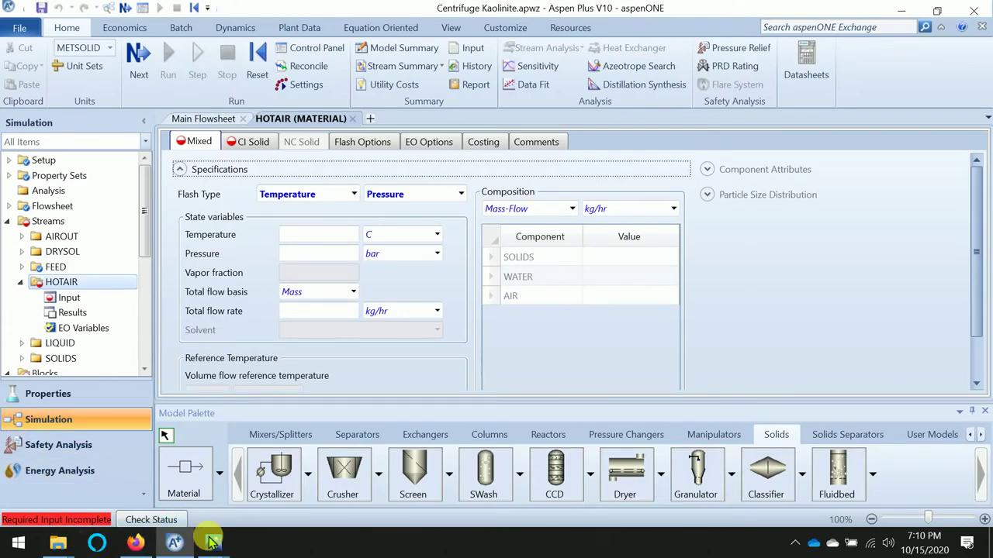
mouse_move(213, 543)
click(288, 436)
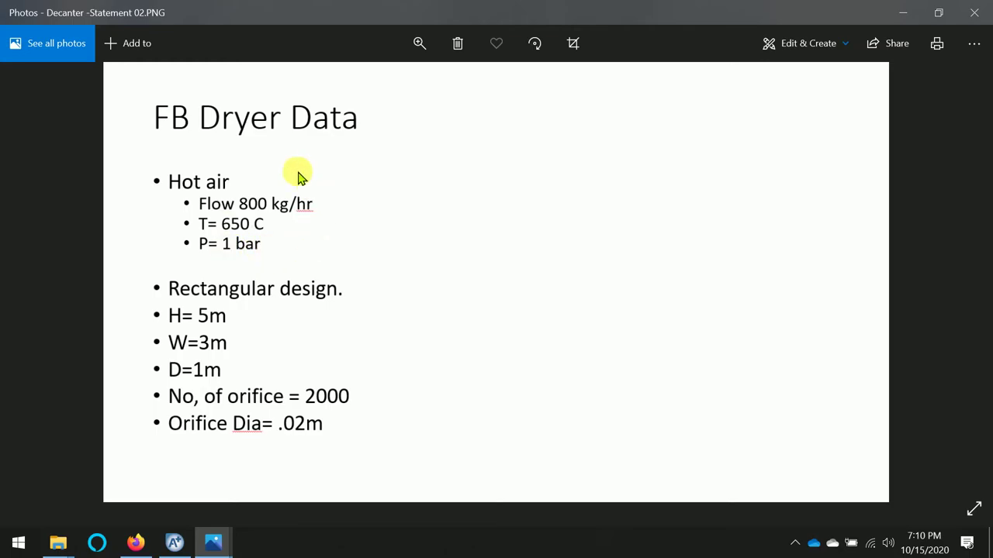
click(900, 13)
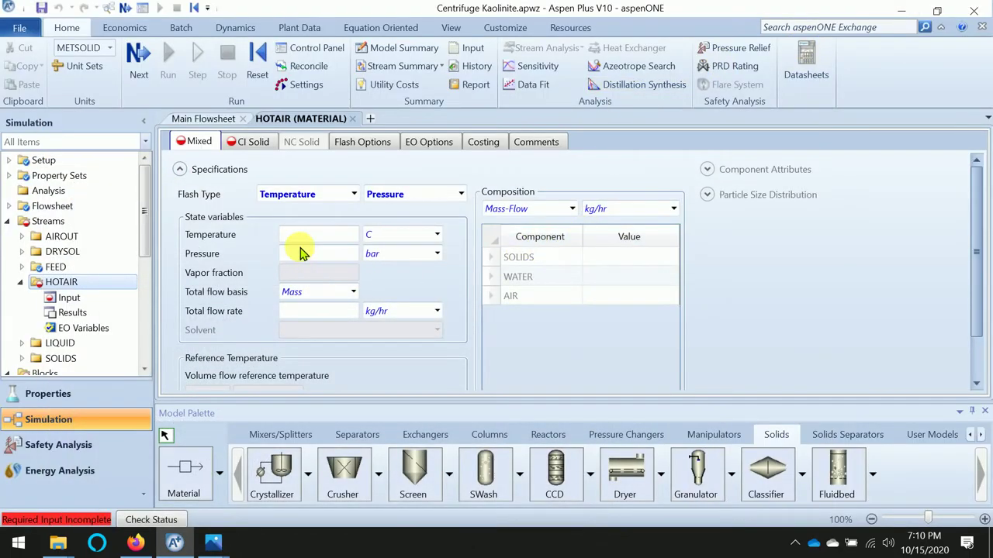
Enter HOTAIR as 800 kg/hr of AIR at 650 C and 1 bar
click(330, 242)
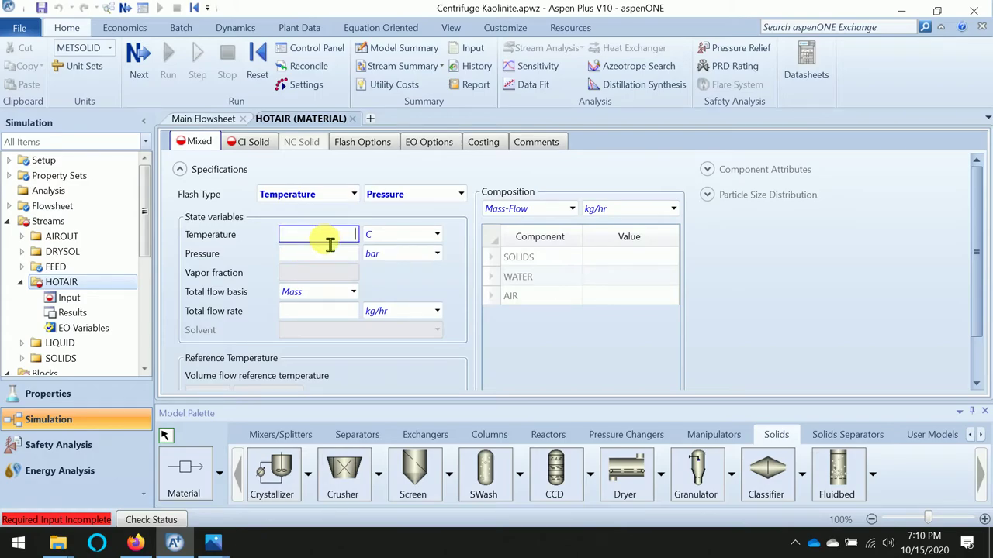
click(630, 301)
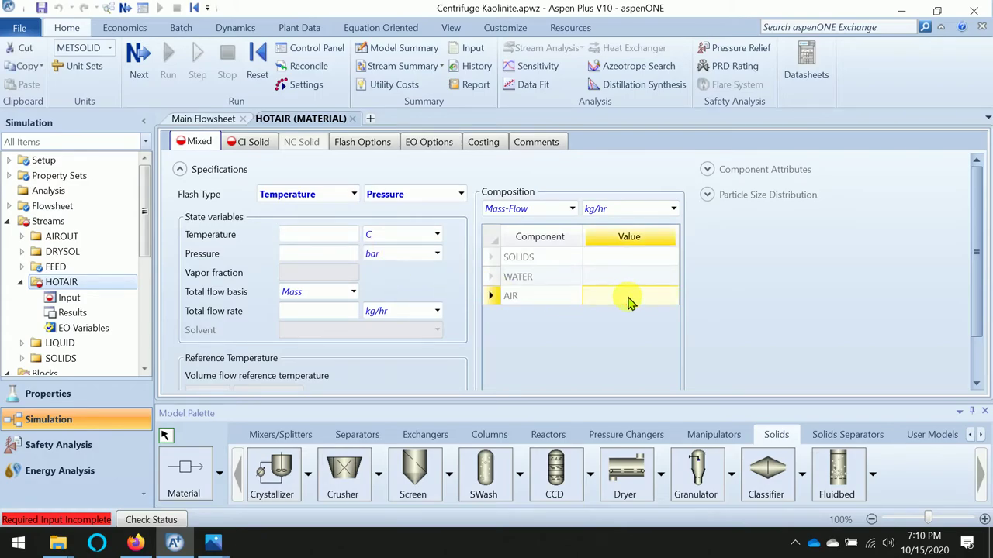
text(800)
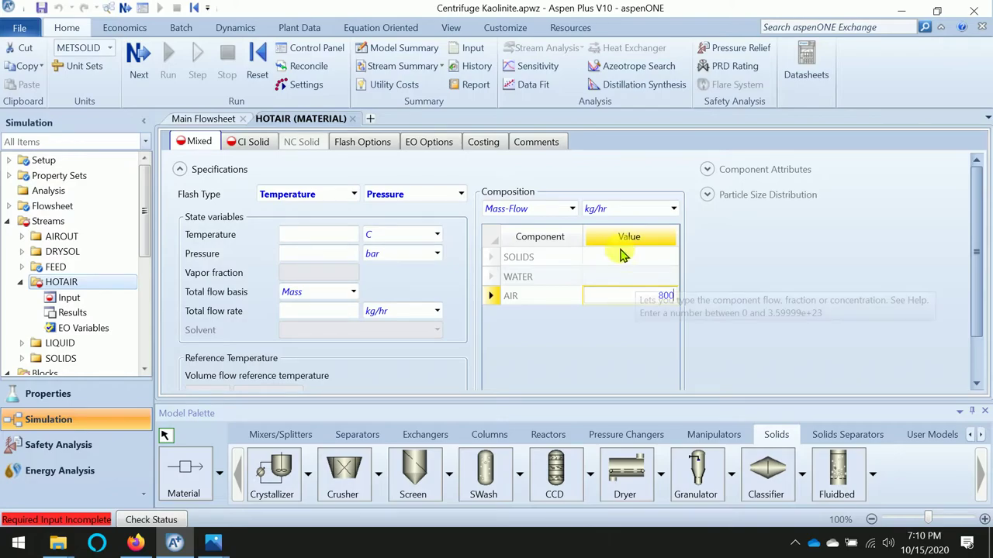
key(Return)
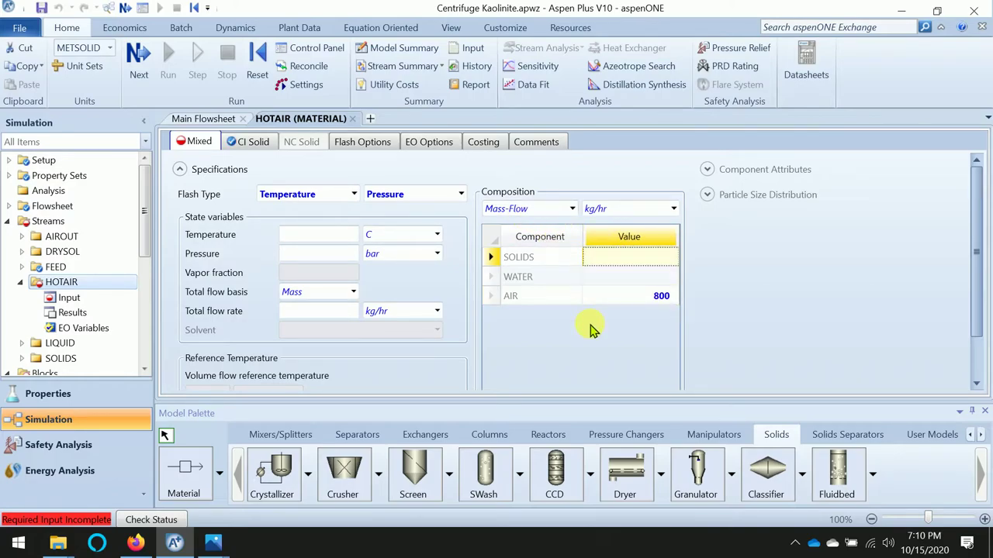
click(338, 239)
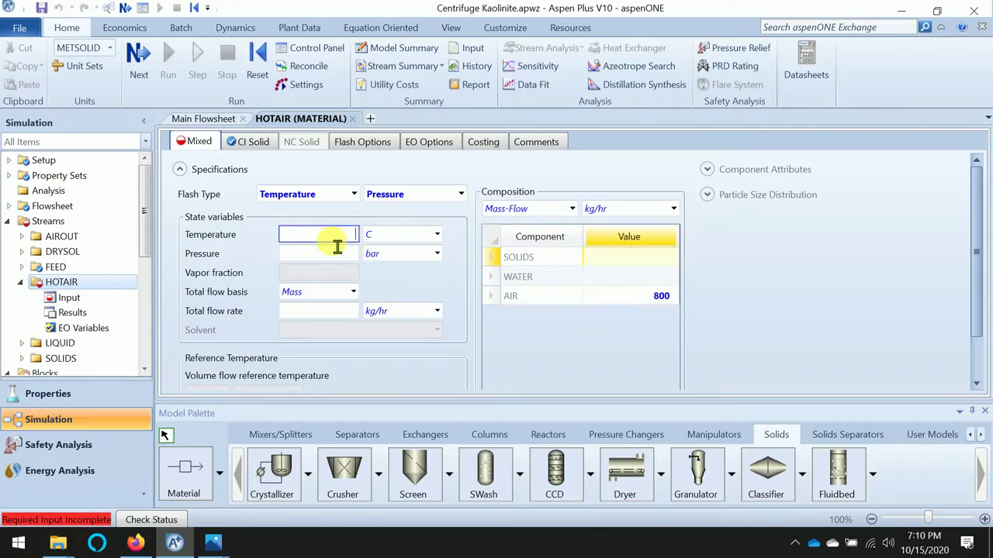
text(650)
key(Return)
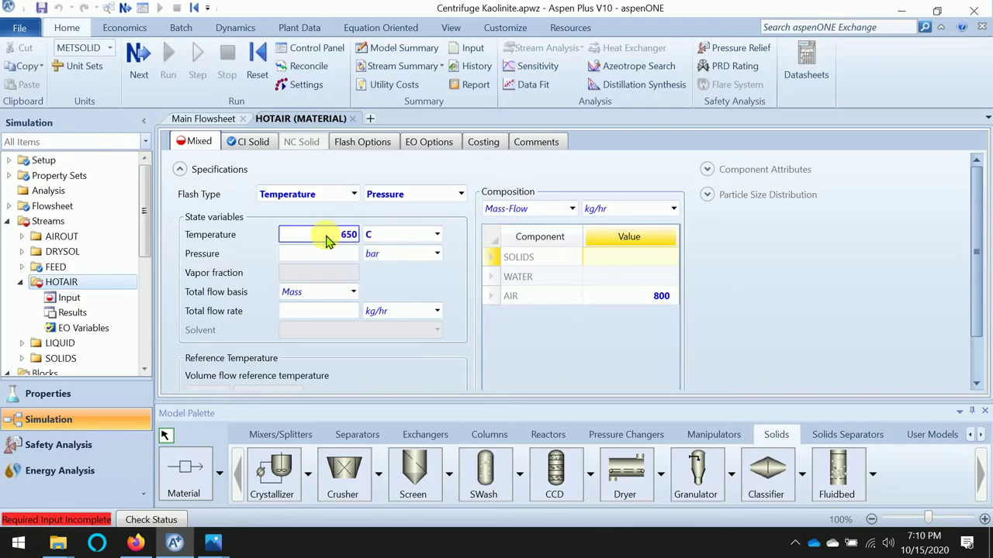
click(333, 254)
text(1)
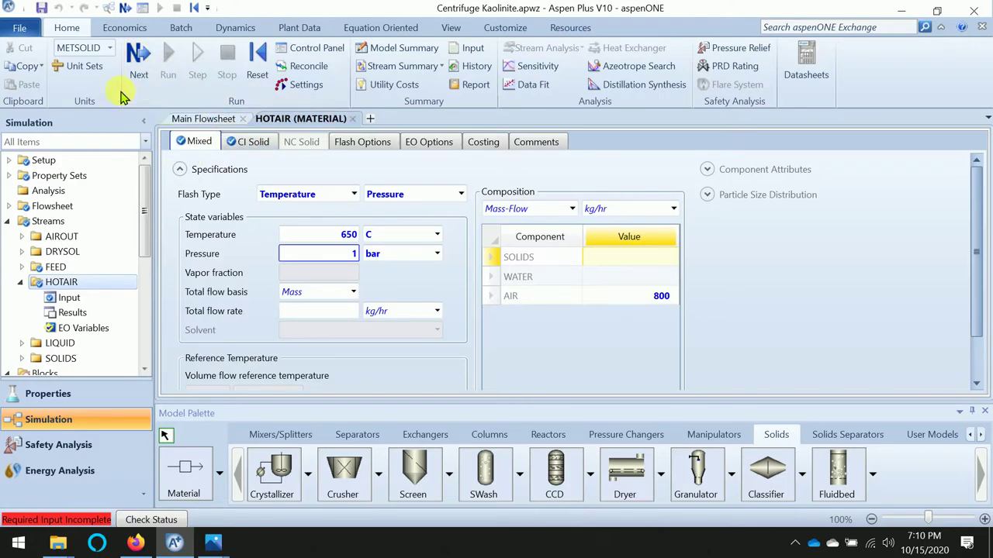
click(140, 68)
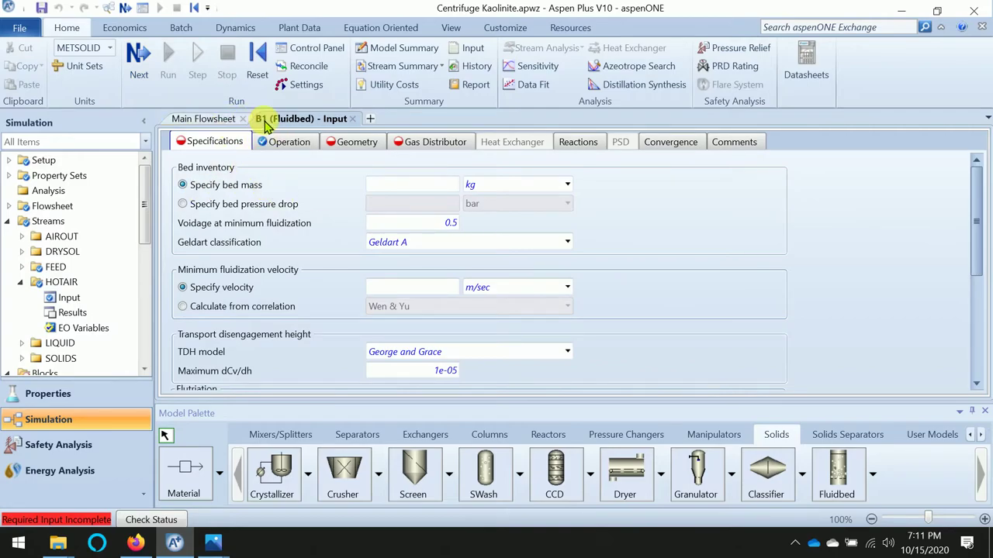
Return to B1's fluid bed form and review the FB Dryer Data slide
click(219, 120)
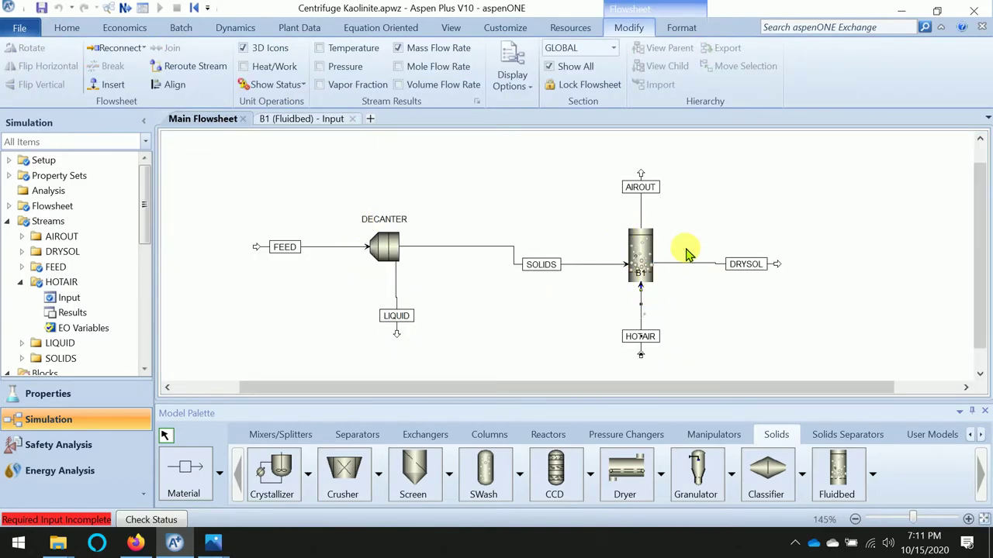
click(302, 119)
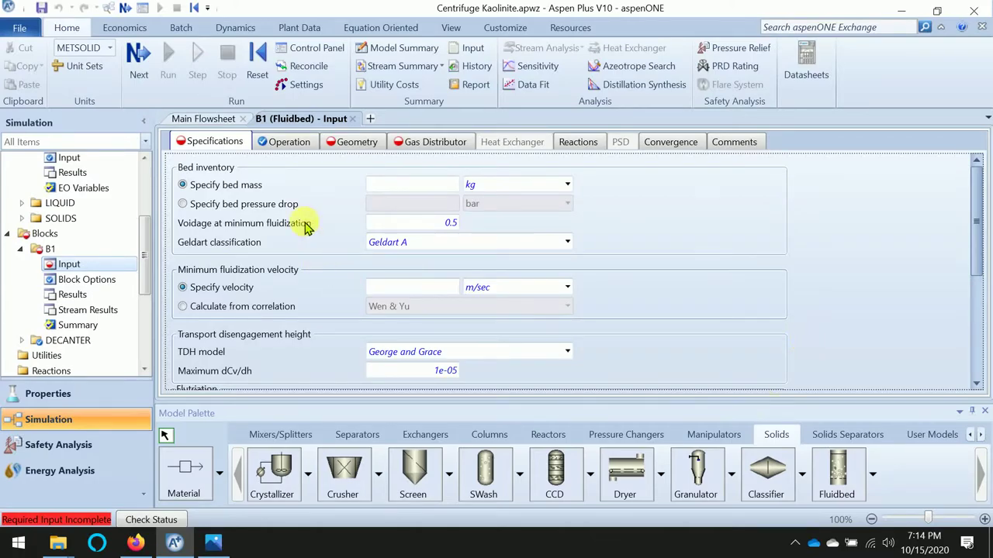
click(213, 542)
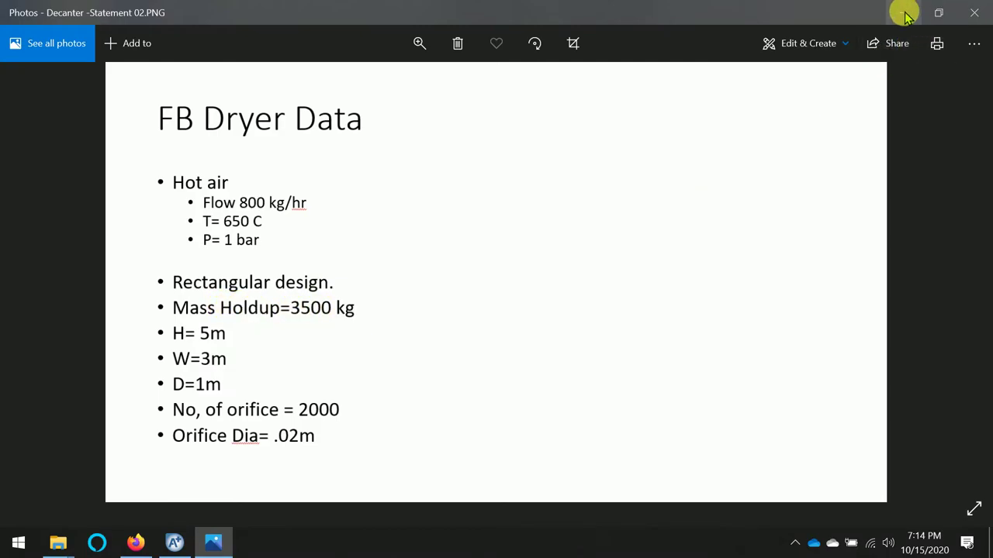
click(180, 543)
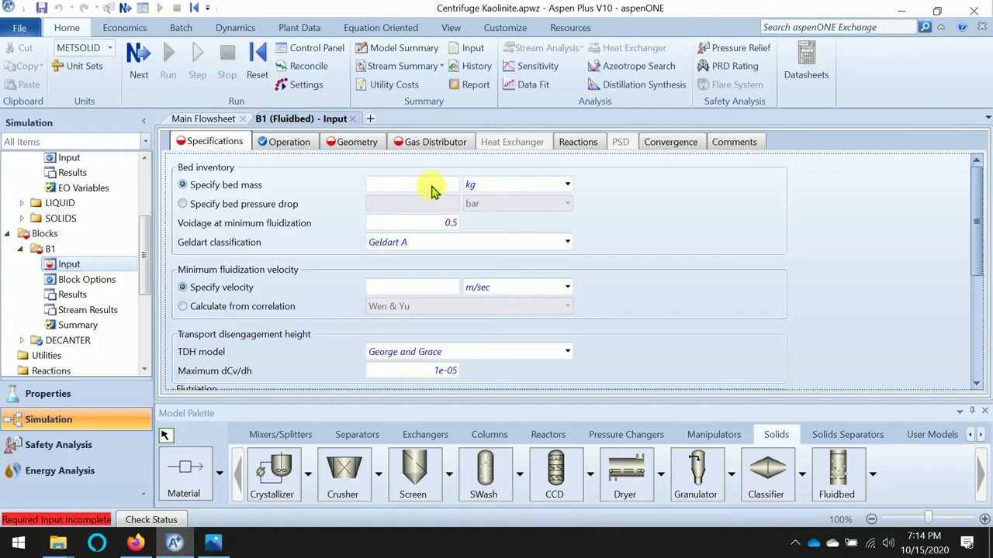
Set bed mass 3500 kg with minimum fluidization velocity from the Wen & Yu correlation
click(442, 189)
text(3500)
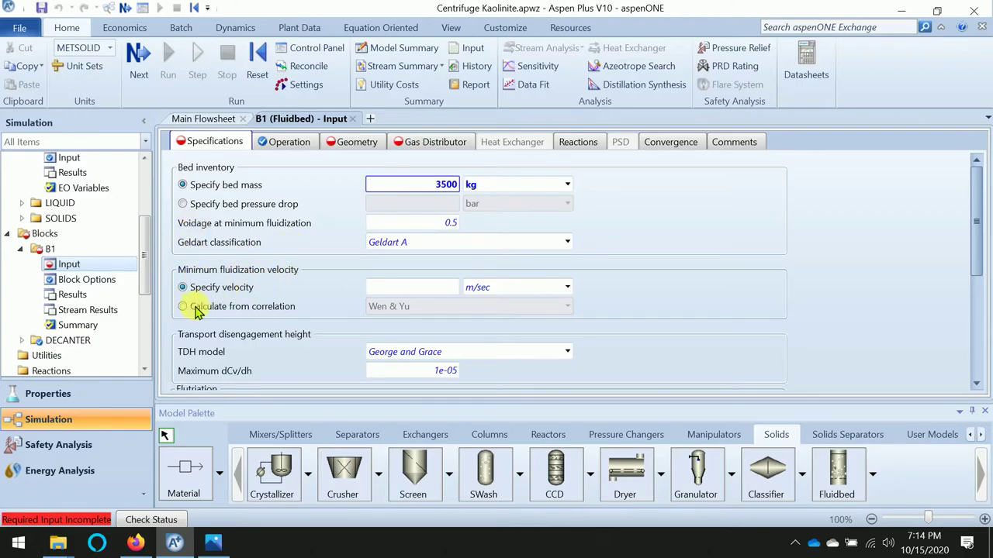
click(183, 307)
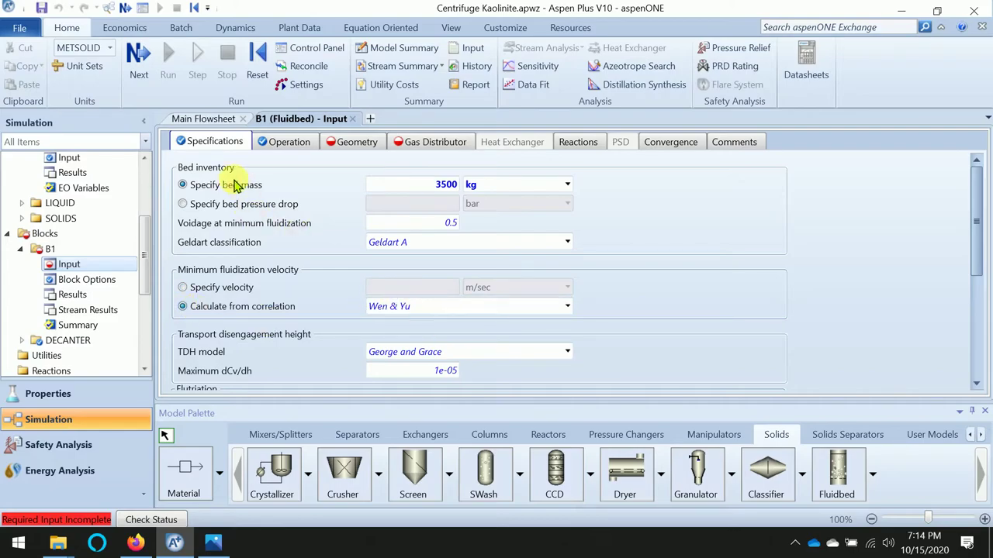
click(281, 143)
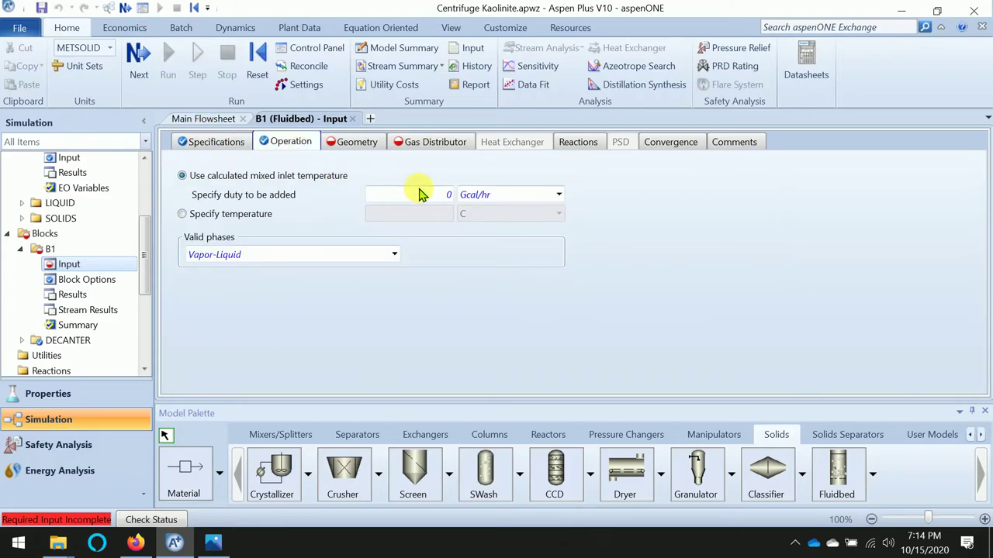
Give B1 height 5 m, discharge location 1 and a rectangular 3 m by 1 m cross-section
click(362, 145)
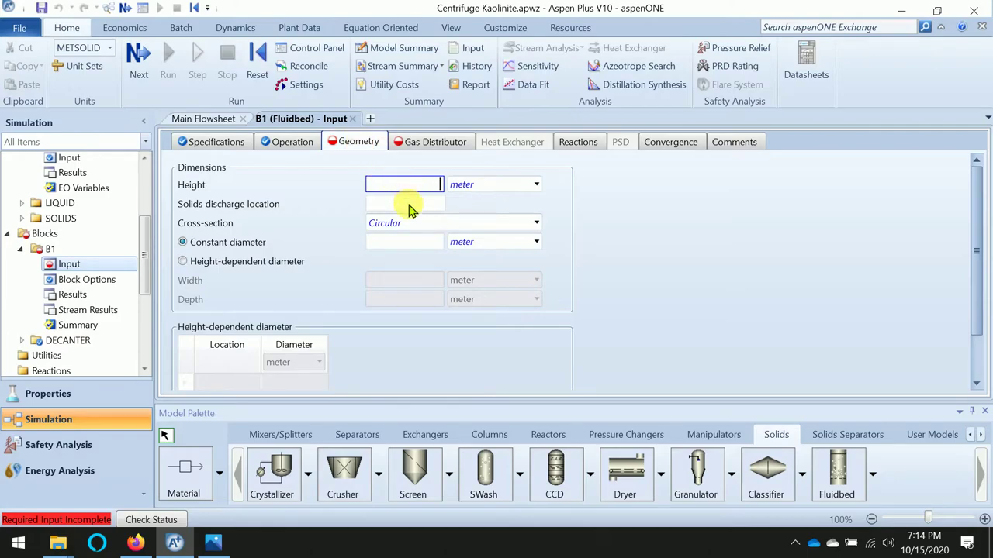
key(alt+Tab)
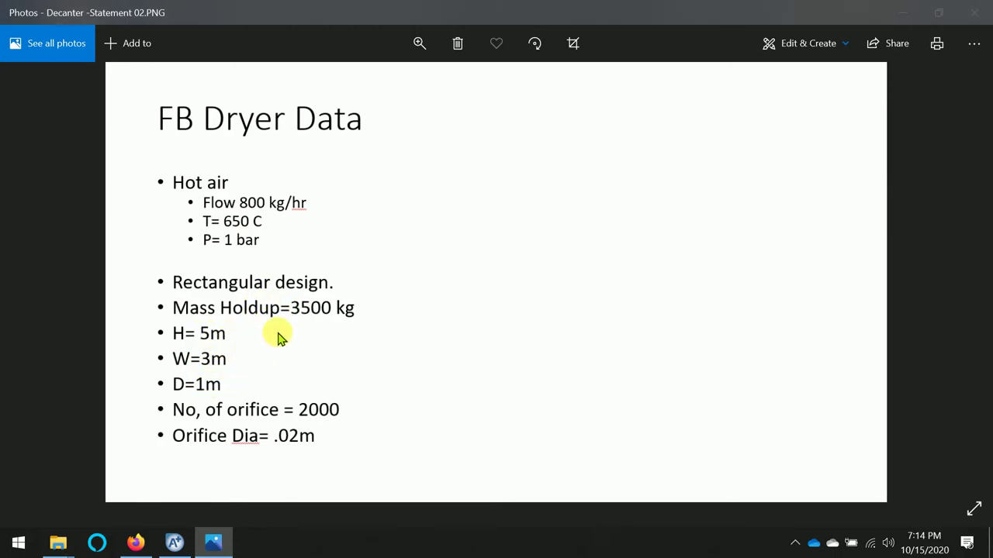
key(alt+Tab)
text(5)
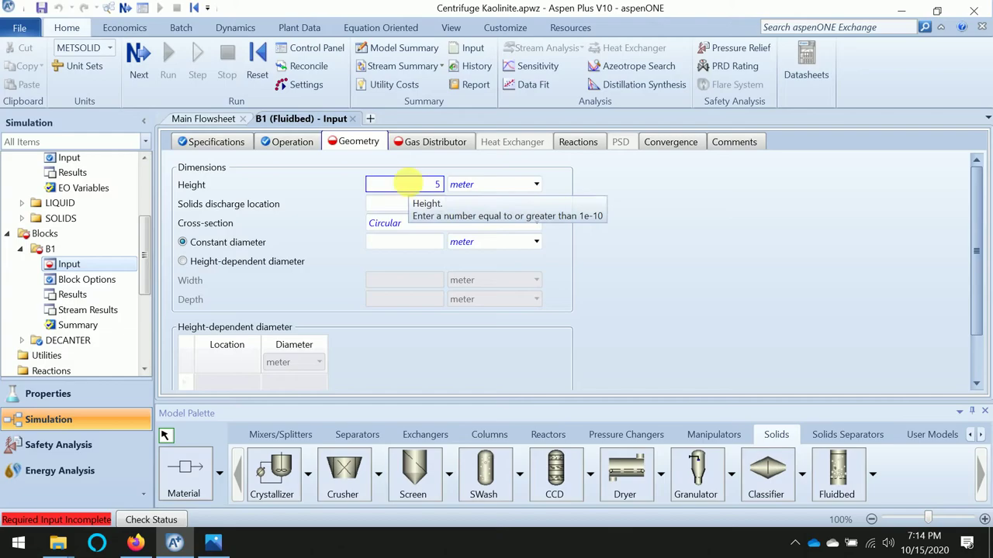
click(417, 207)
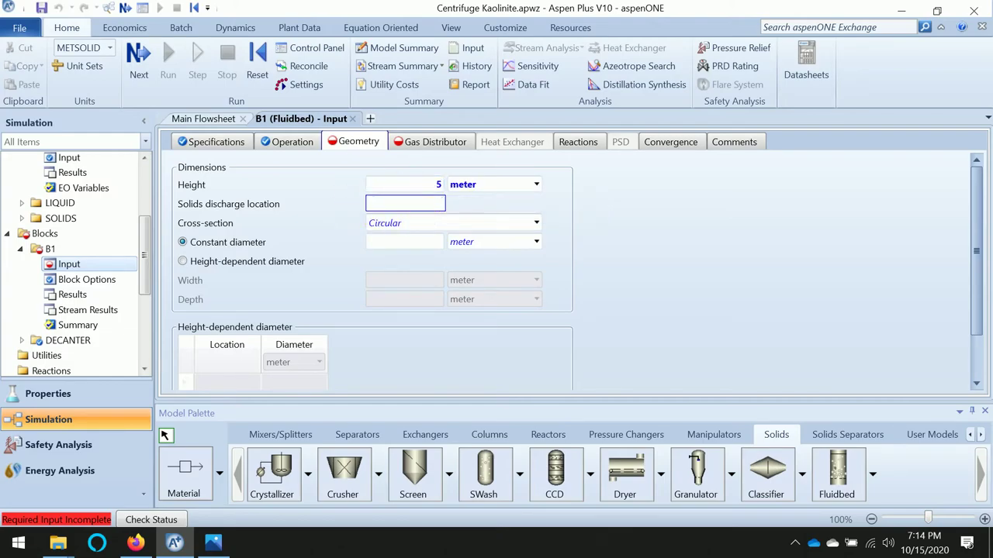
text(1)
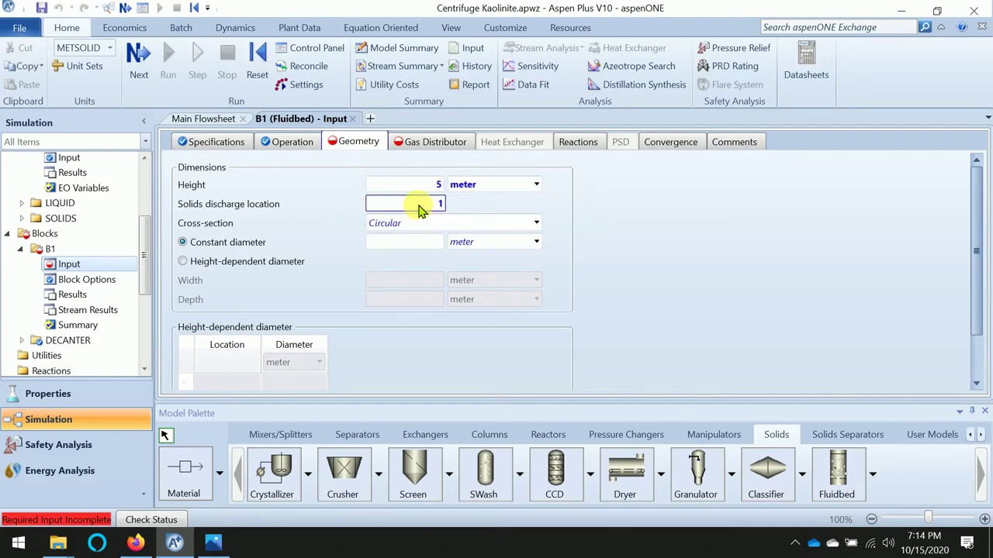
click(536, 222)
click(408, 258)
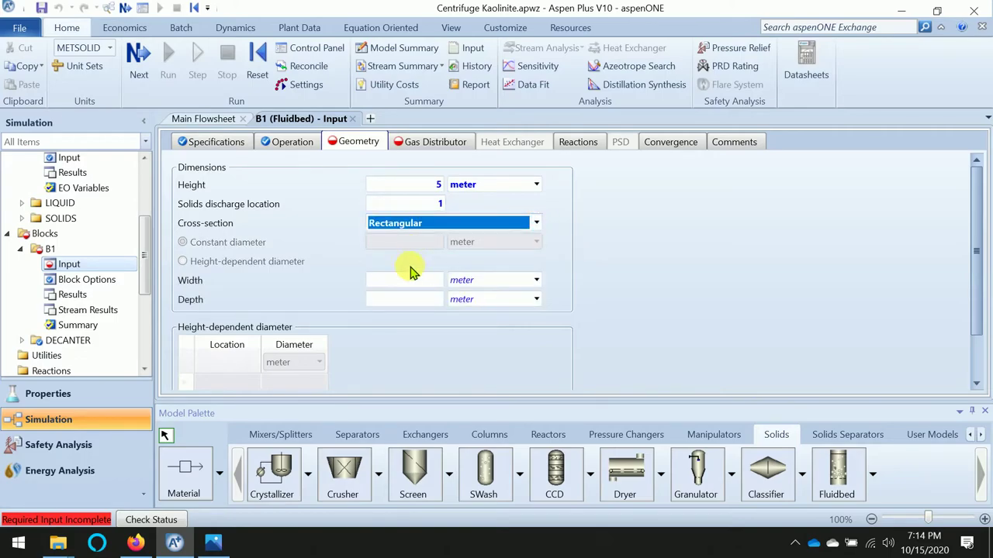
click(404, 280)
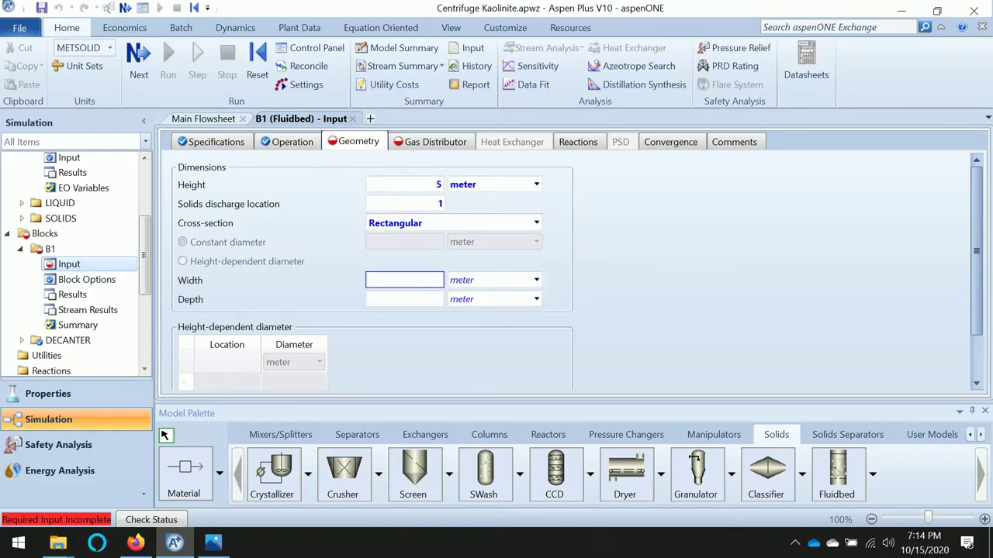
text(3)
click(437, 305)
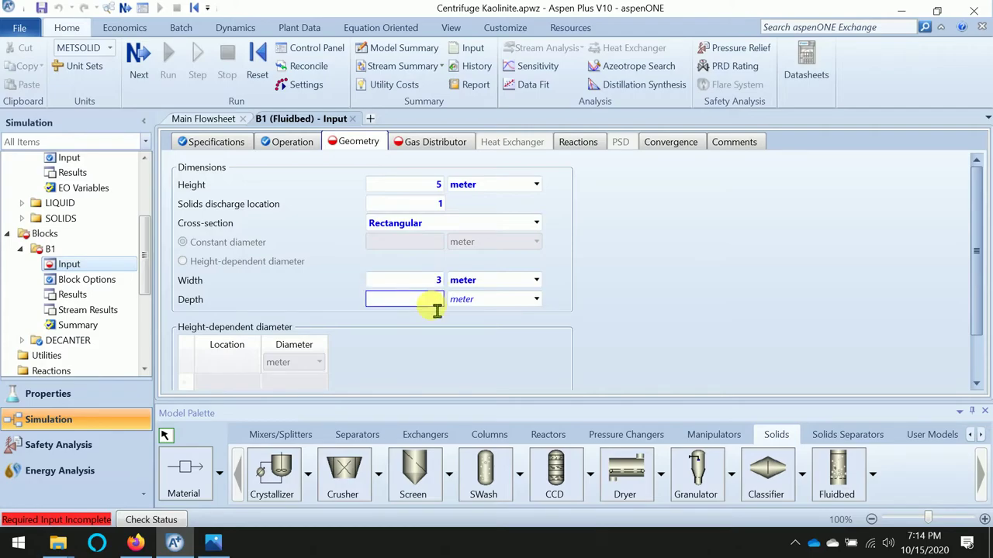
text(1)
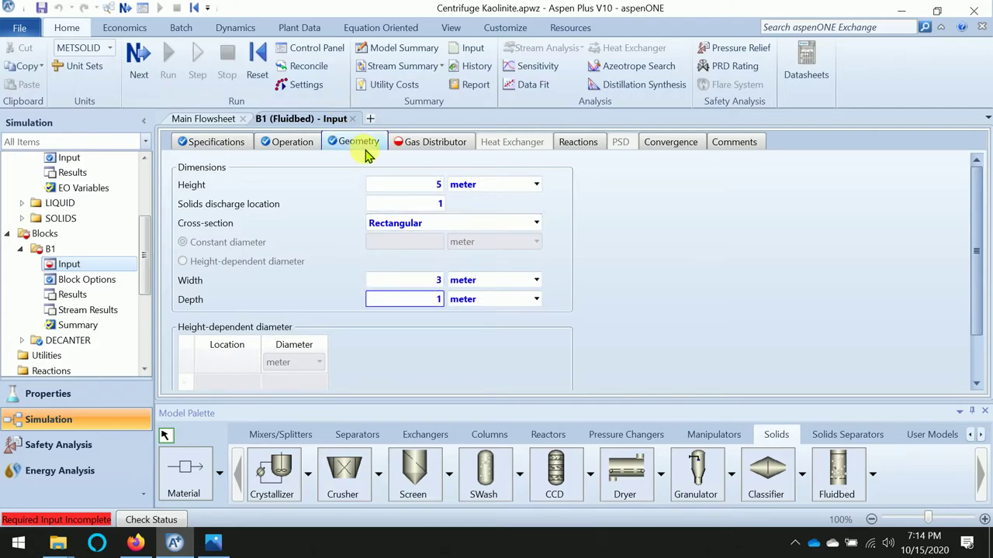
click(365, 154)
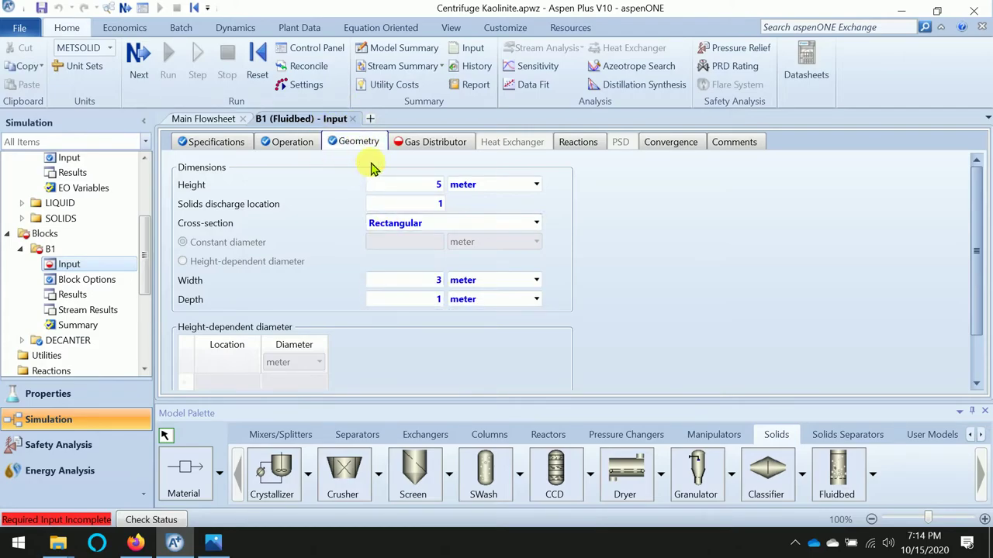
Set the perforated-plate gas distributor to 2000 orifices of 0.02 m diameter
click(419, 148)
click(454, 170)
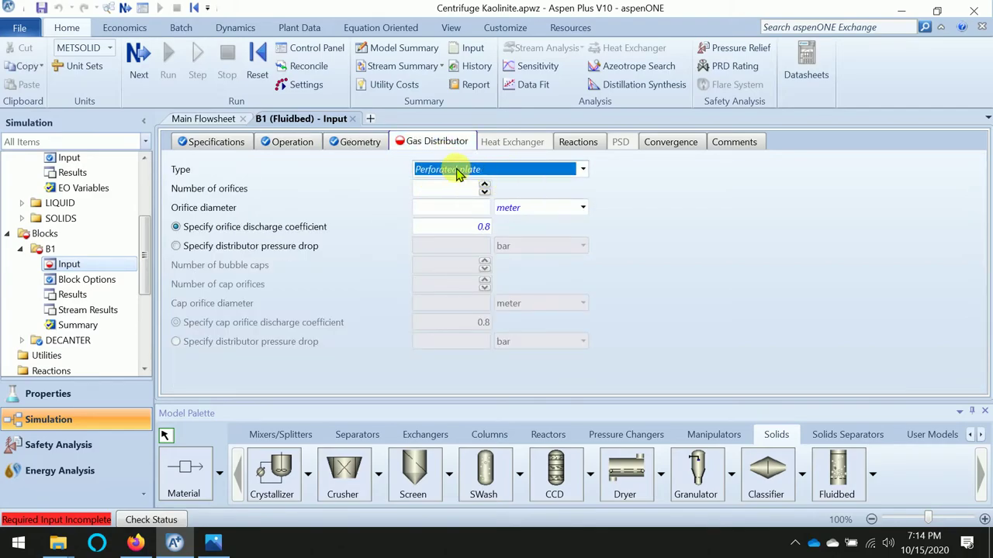
key(alt+Tab)
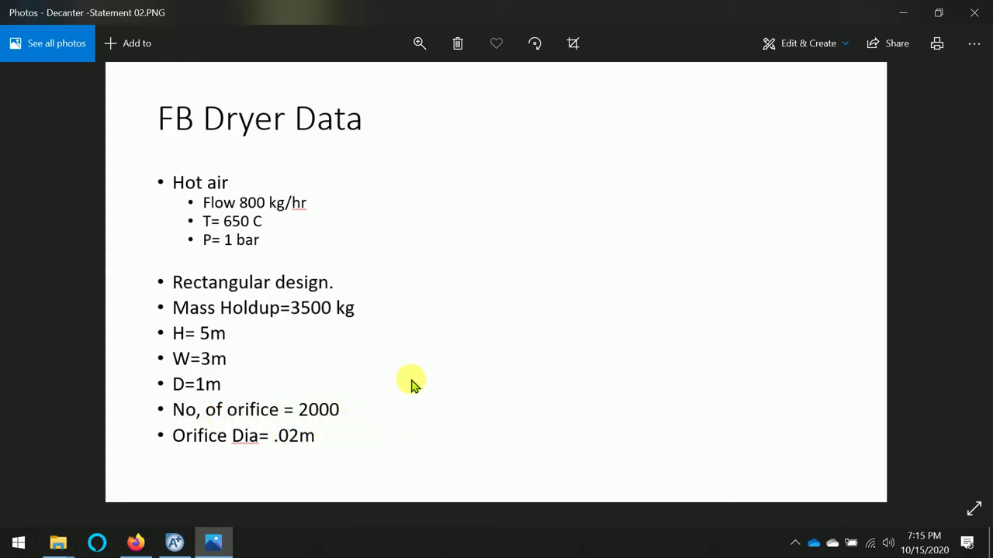
key(alt+Tab)
click(463, 192)
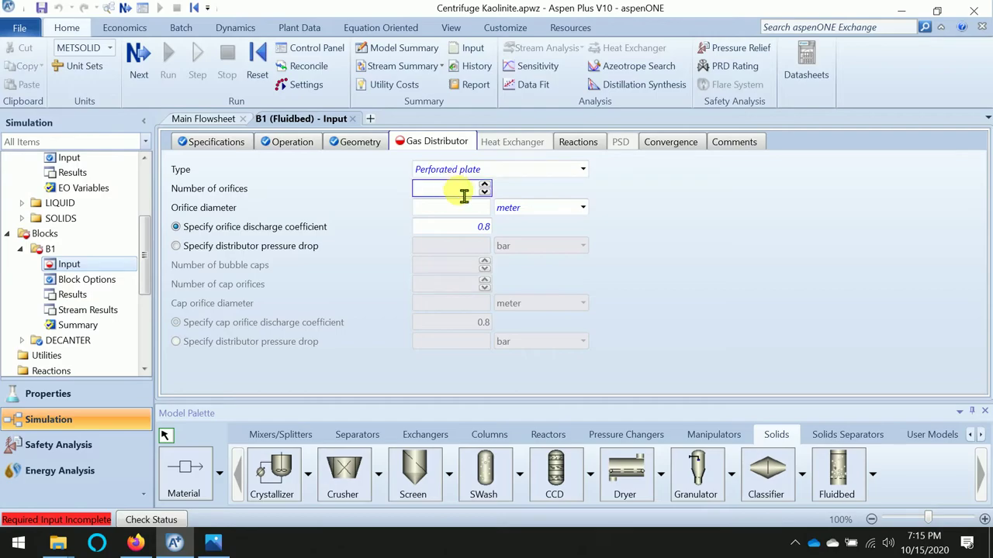
text(2000)
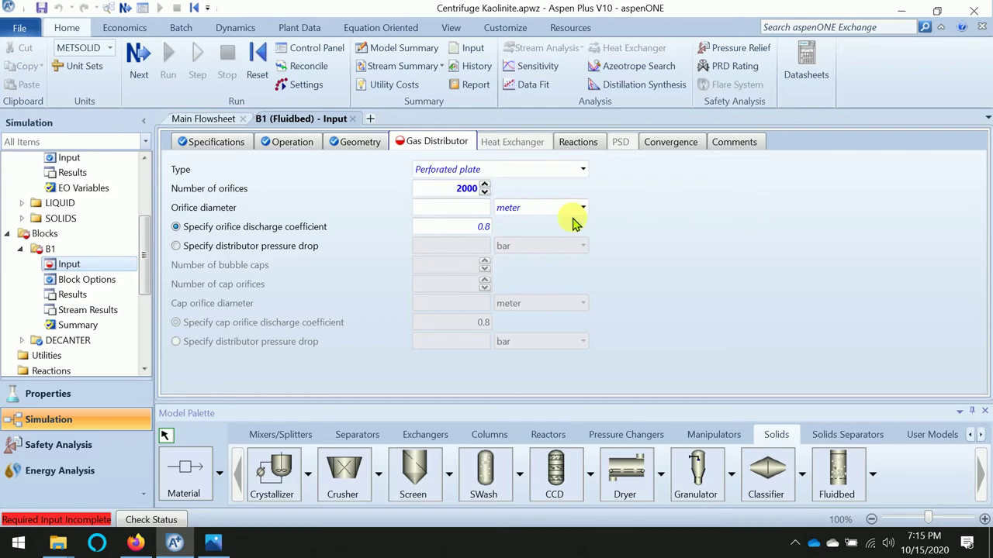
click(488, 211)
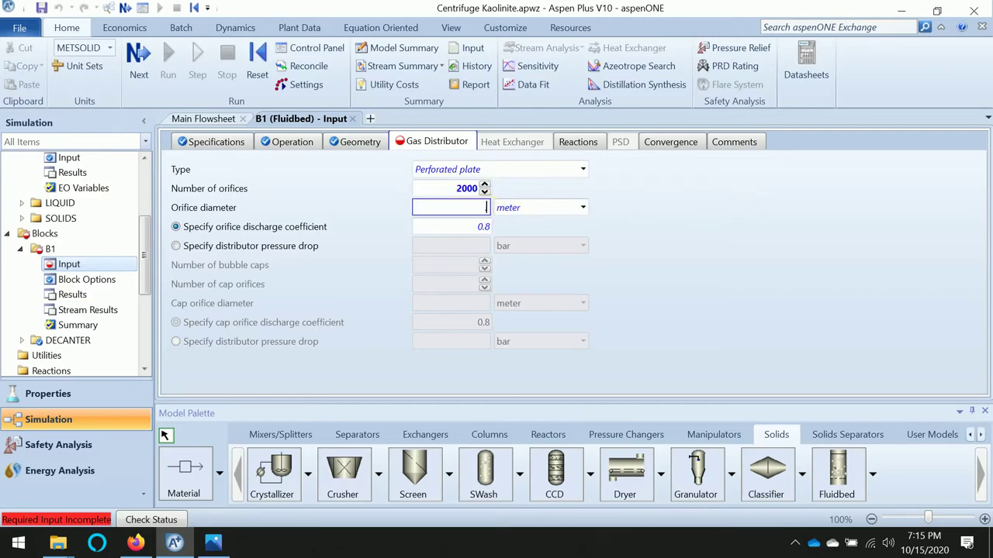
text(.02)
key(Return)
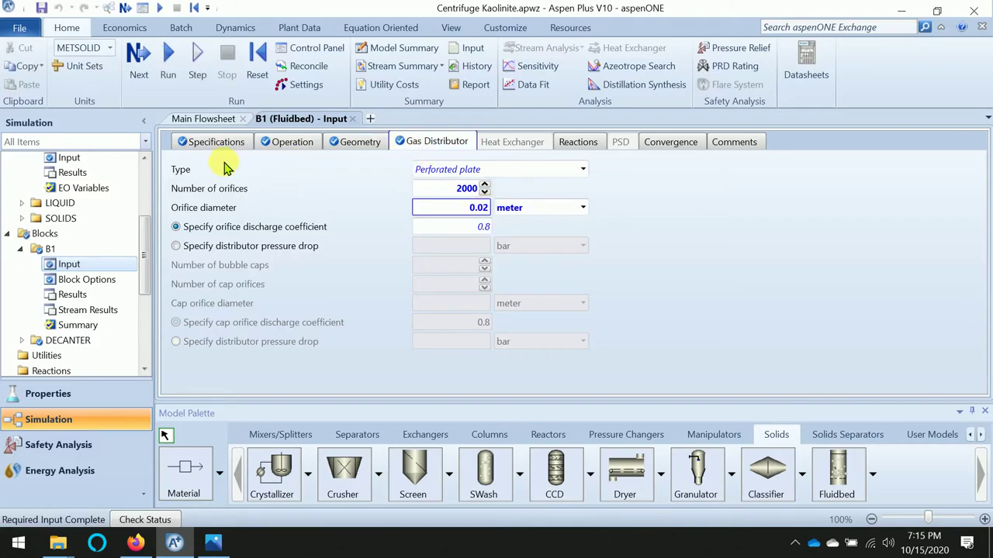
click(140, 54)
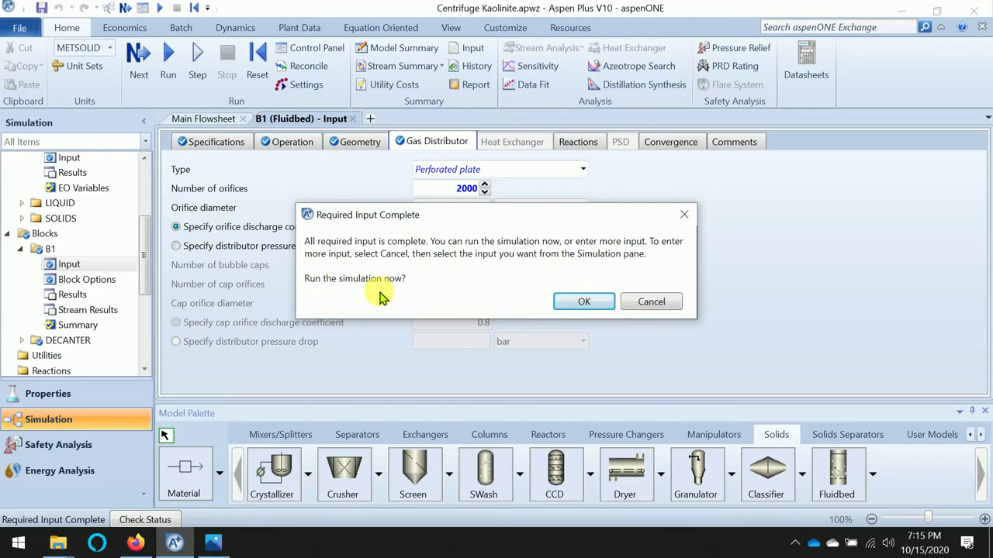
Run the simulation and add stream temperatures to the flowsheet labels (DRYSOL 66 C, AIROUT 64 C)
click(587, 303)
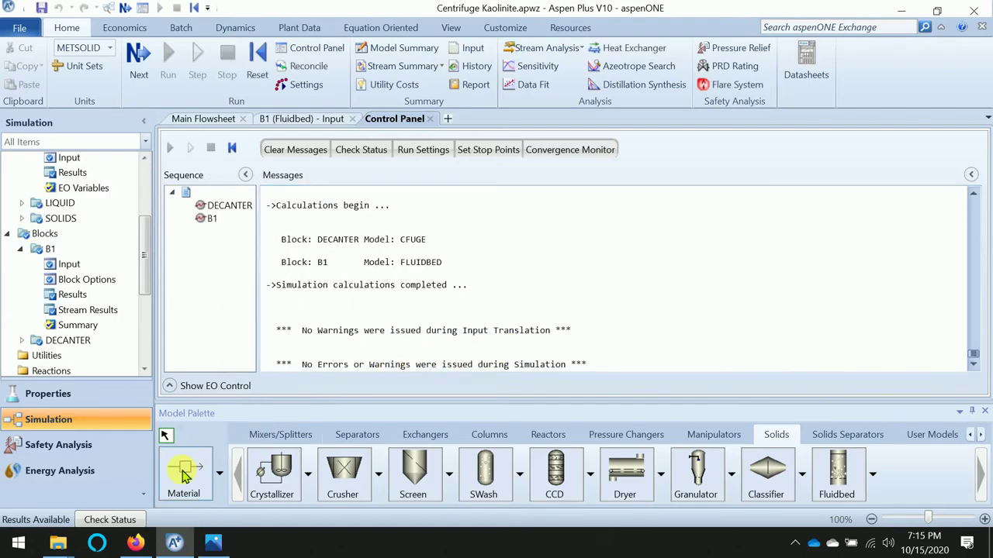
click(203, 121)
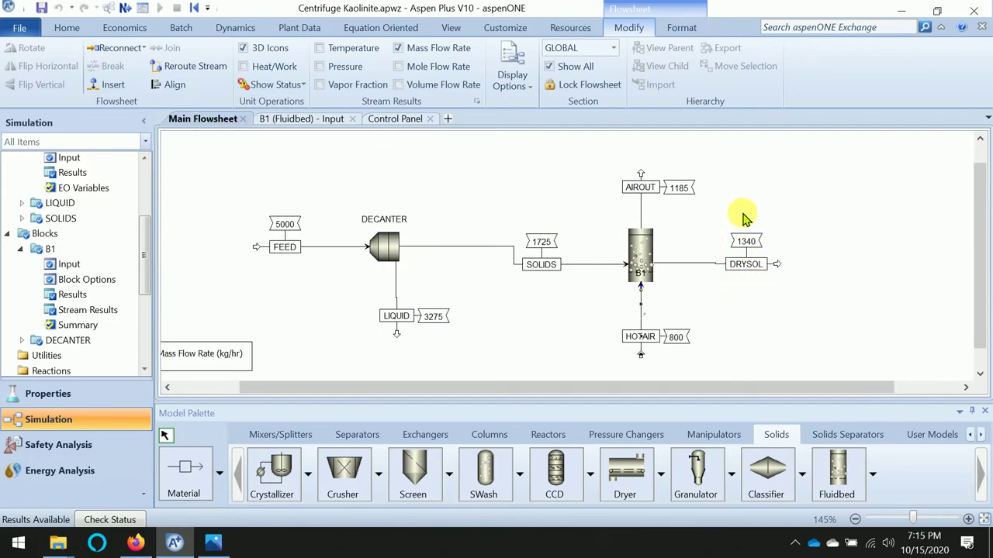
click(321, 49)
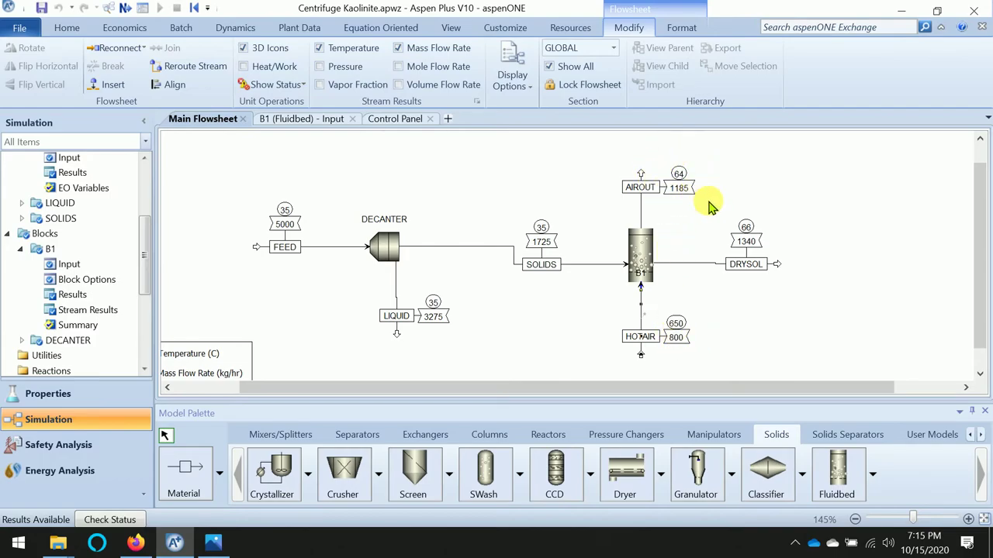
click(642, 253)
Open the stream results for fluidized-bed dryer block B1
right_click(642, 253)
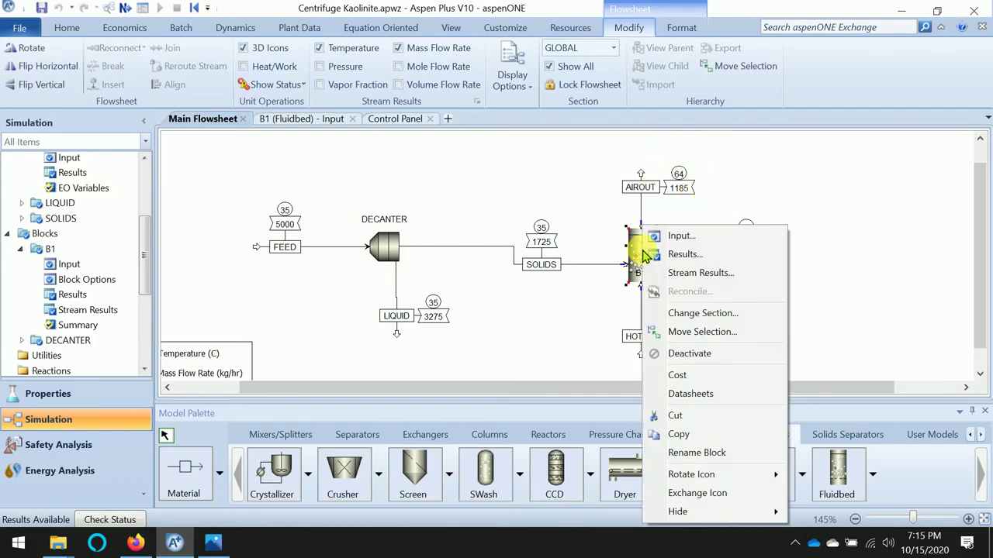
click(689, 272)
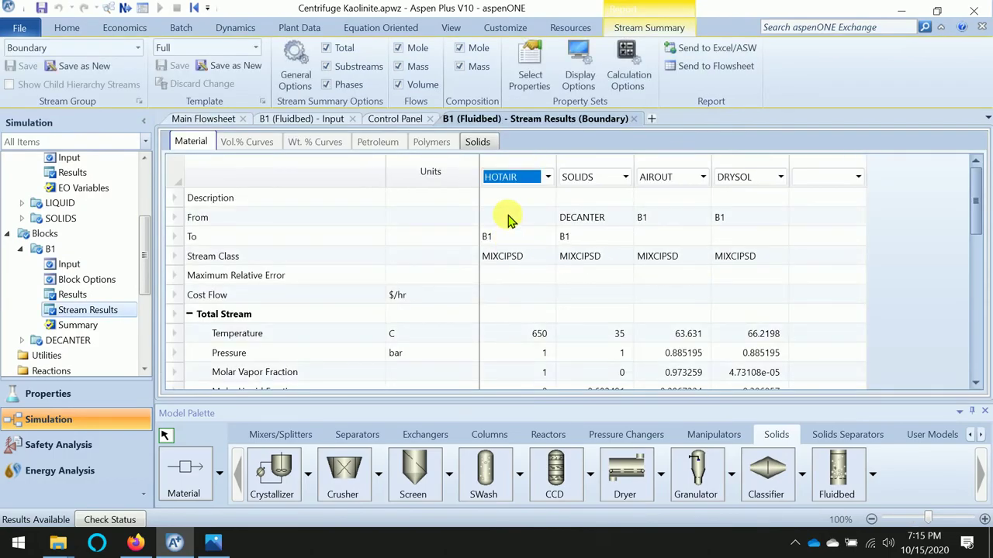
scroll(267, 295, down, 2)
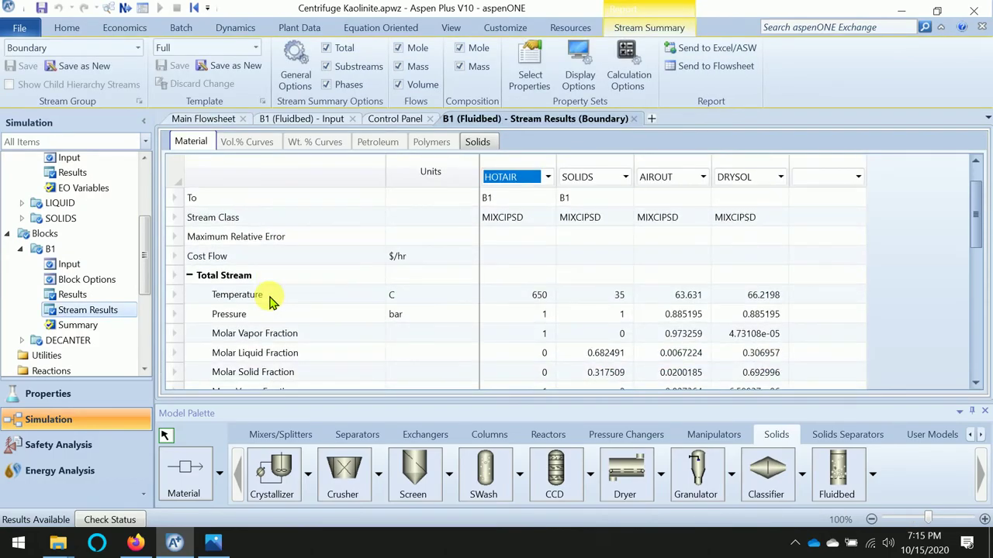
scroll(248, 276, down, 6)
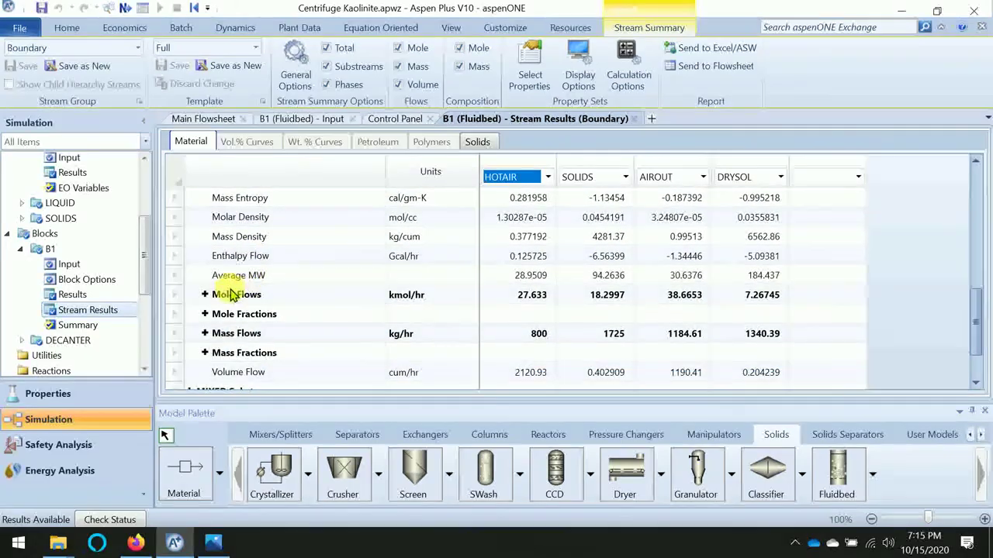
scroll(228, 264, down, 1)
Expand Mass Flows into SOLIDS, WATER and AIR rows (DRYSOL 1300.18 kg/hr solids) and select SOLIDS
click(206, 274)
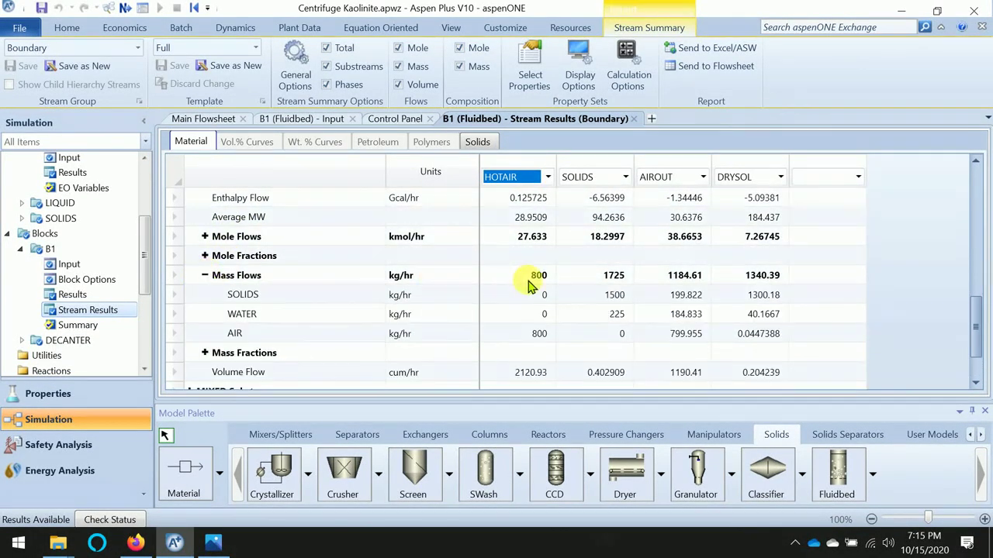
scroll(581, 283, down, 1)
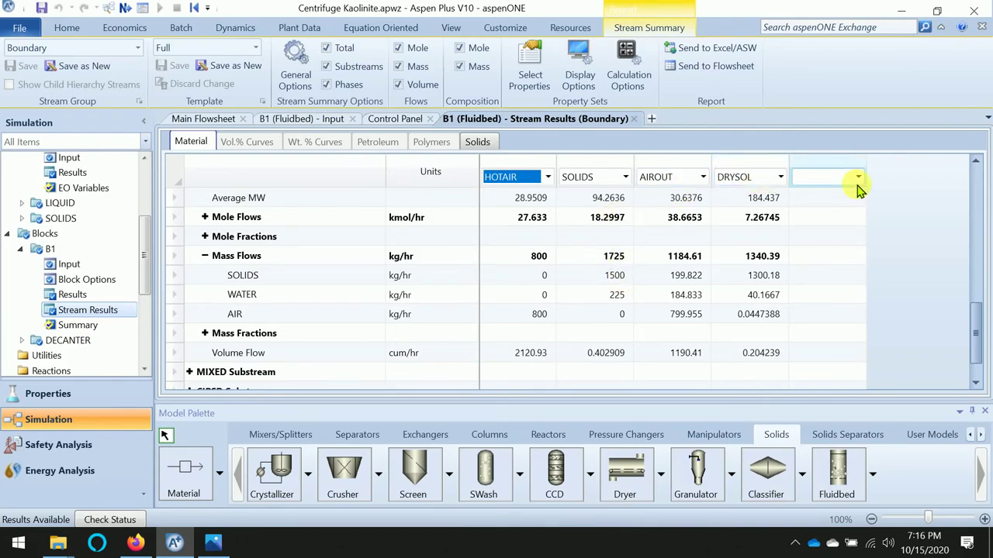
click(859, 178)
click(860, 177)
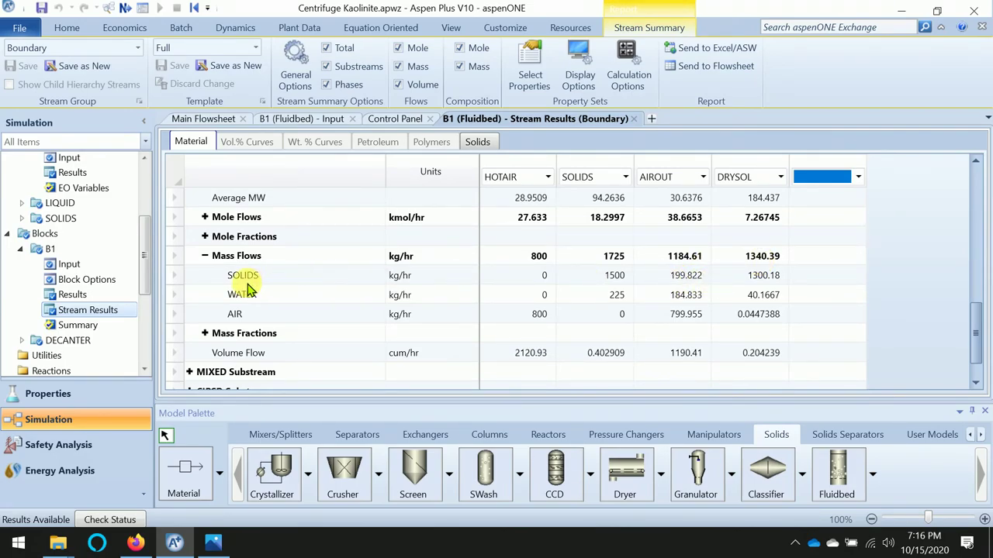
click(175, 276)
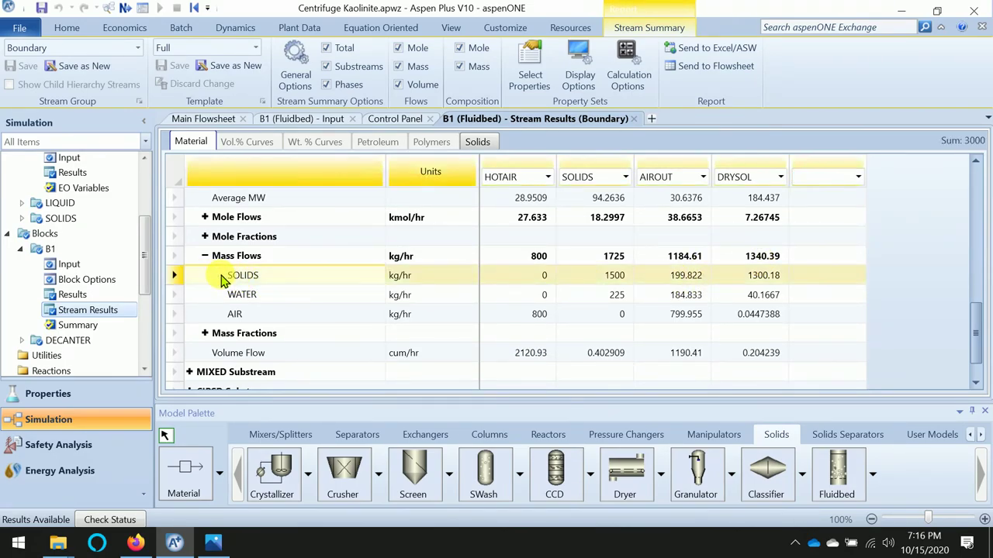